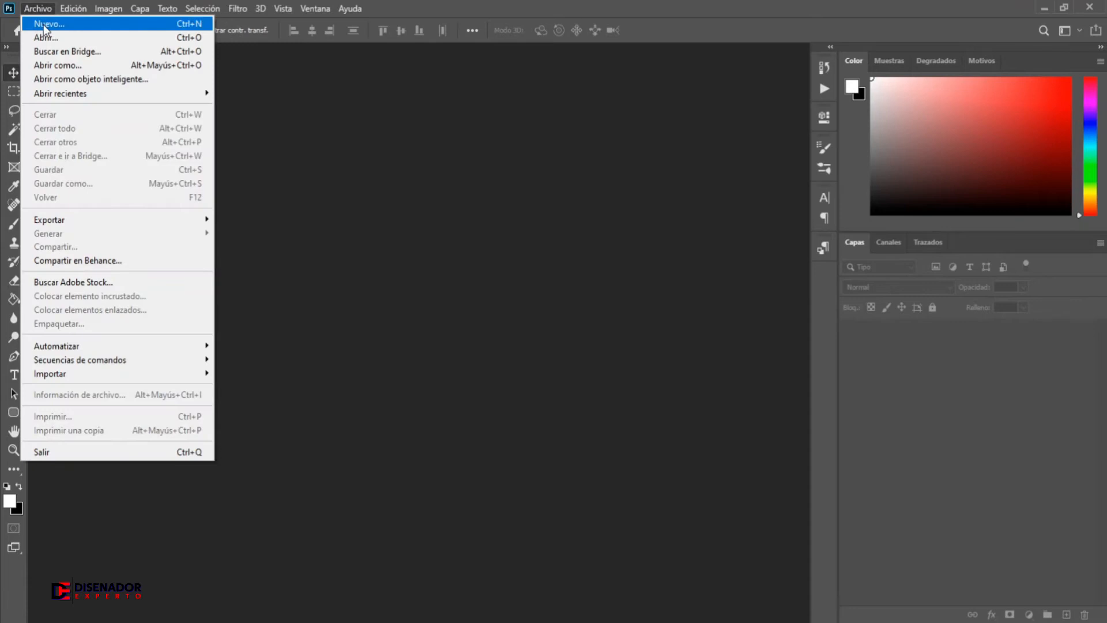
# - Create a new document 1280 pixels wide and 720 pixels high
pyautogui.doubleClick(393, 271)
pyautogui.write('1280')
pyautogui.press('Tab')
pyautogui.write('720')
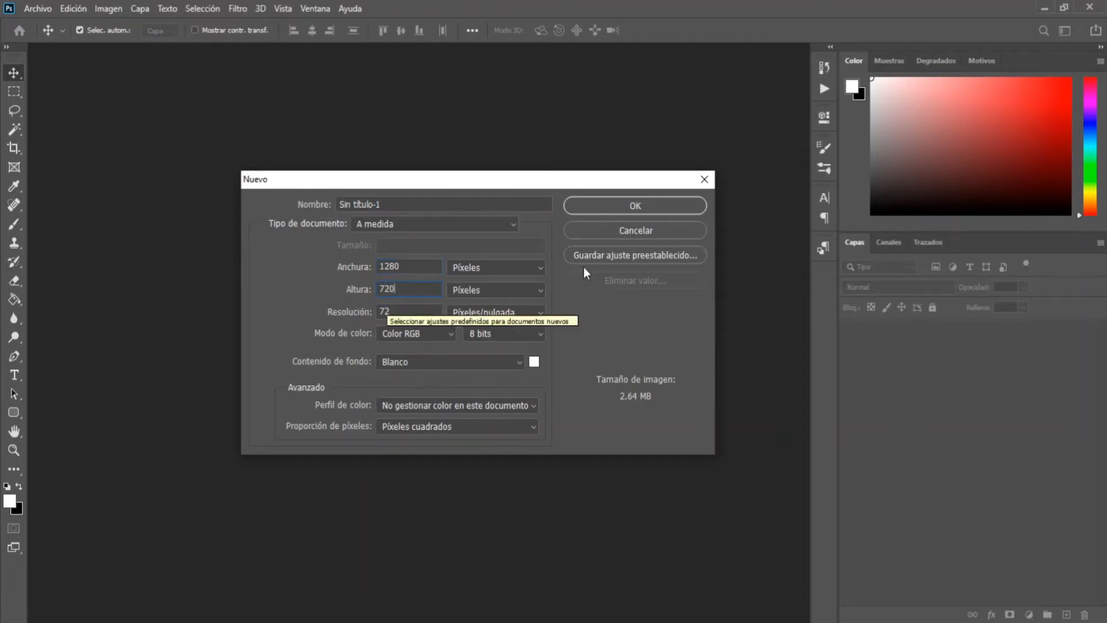
pyautogui.click(596, 210)
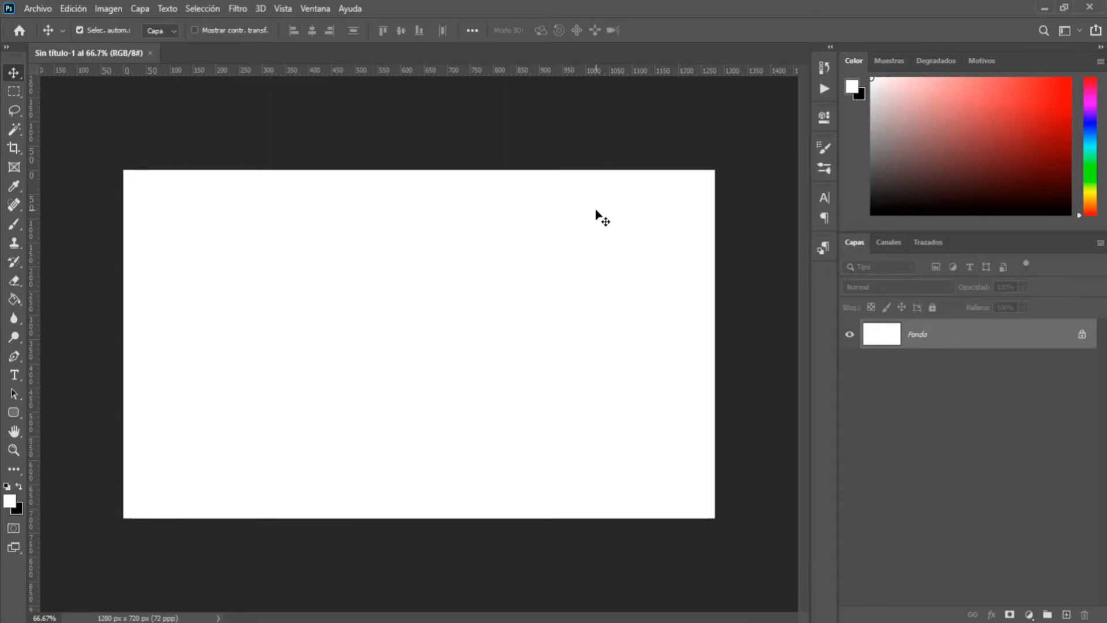
# - Fill the background layer with black using the Paint Bucket tool
pyautogui.click(17, 298)
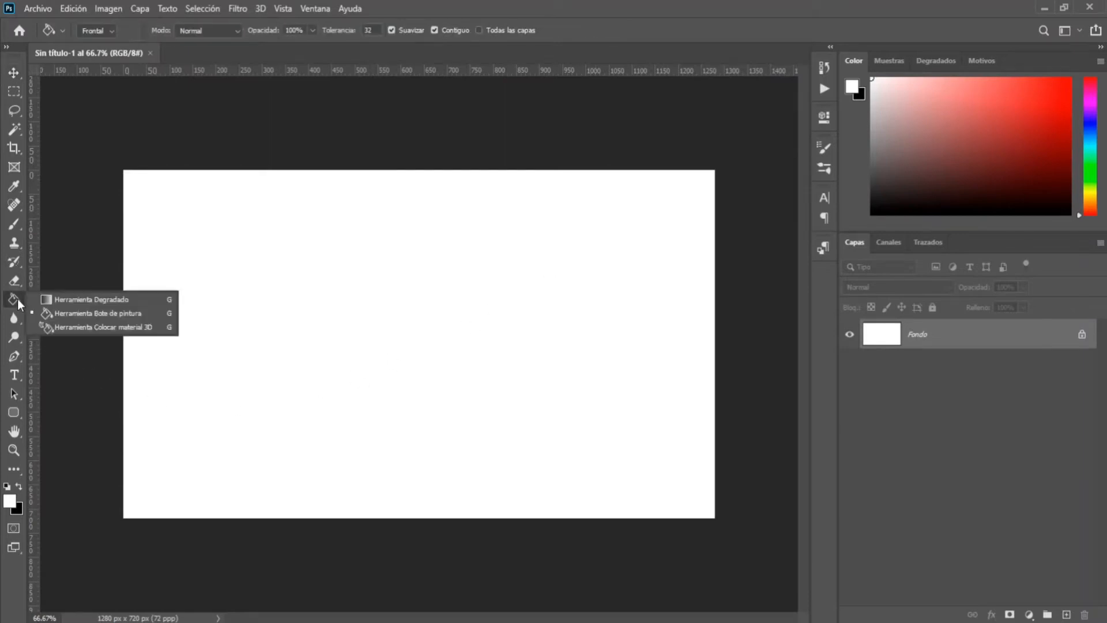
pyautogui.click(61, 311)
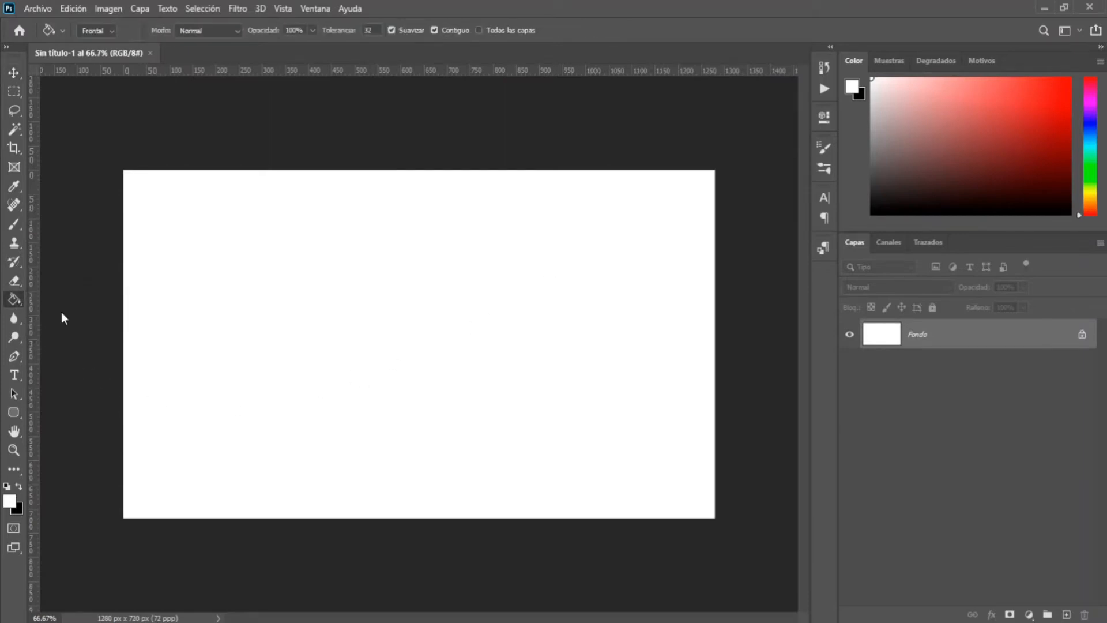
pyautogui.click(17, 487)
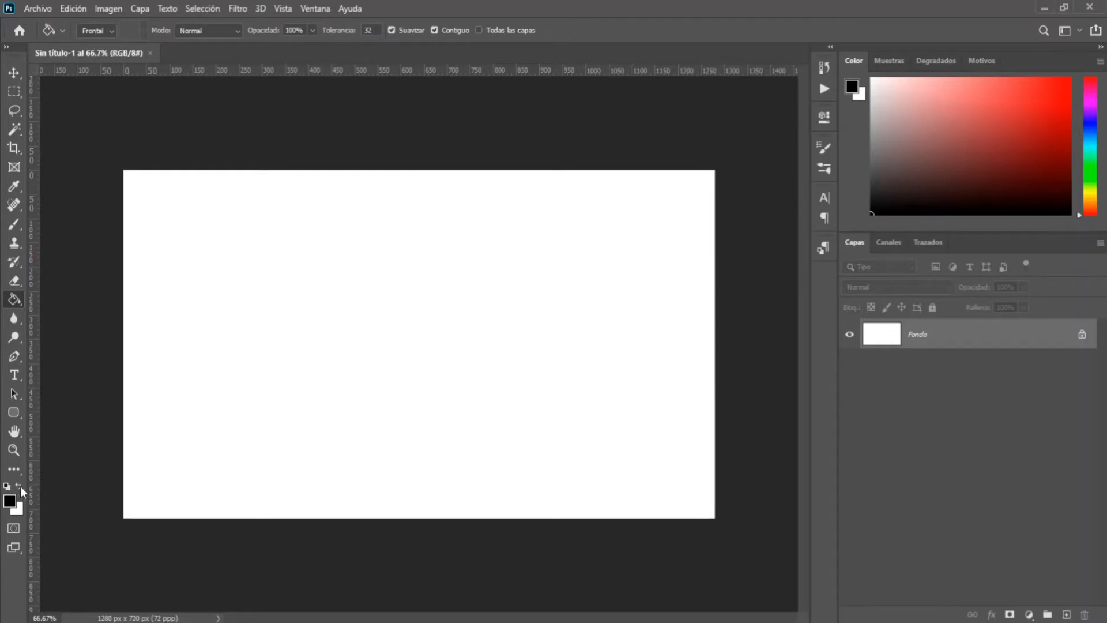
pyautogui.click(234, 361)
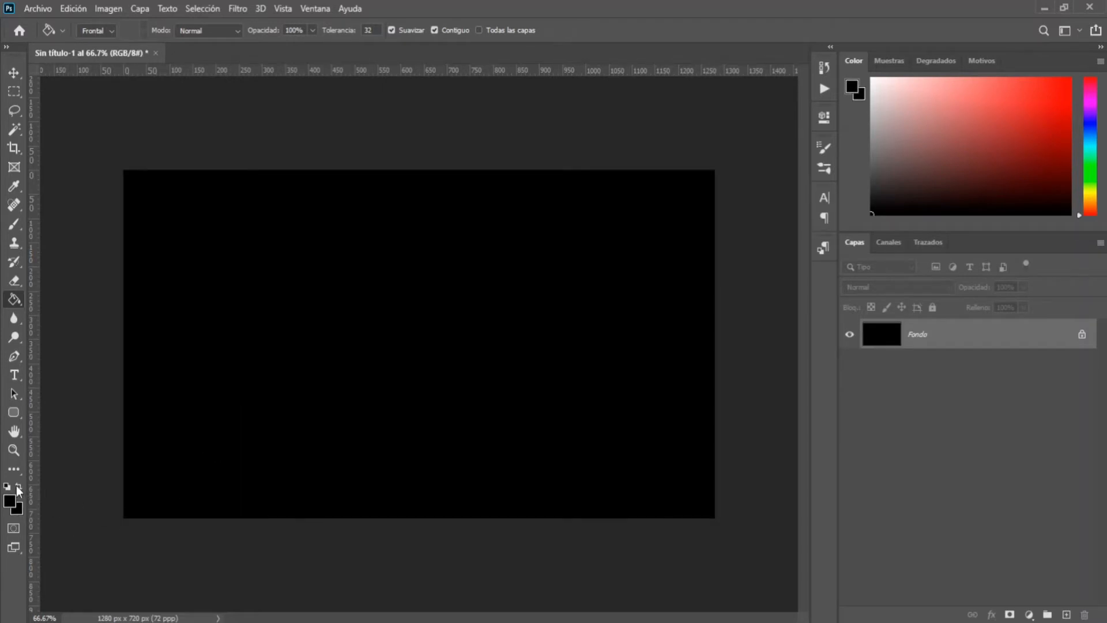
# - Draw a white rounded rectangle about 149 by 203 px with a 10 px radius, left of the canvas centre
pyautogui.click(13, 413)
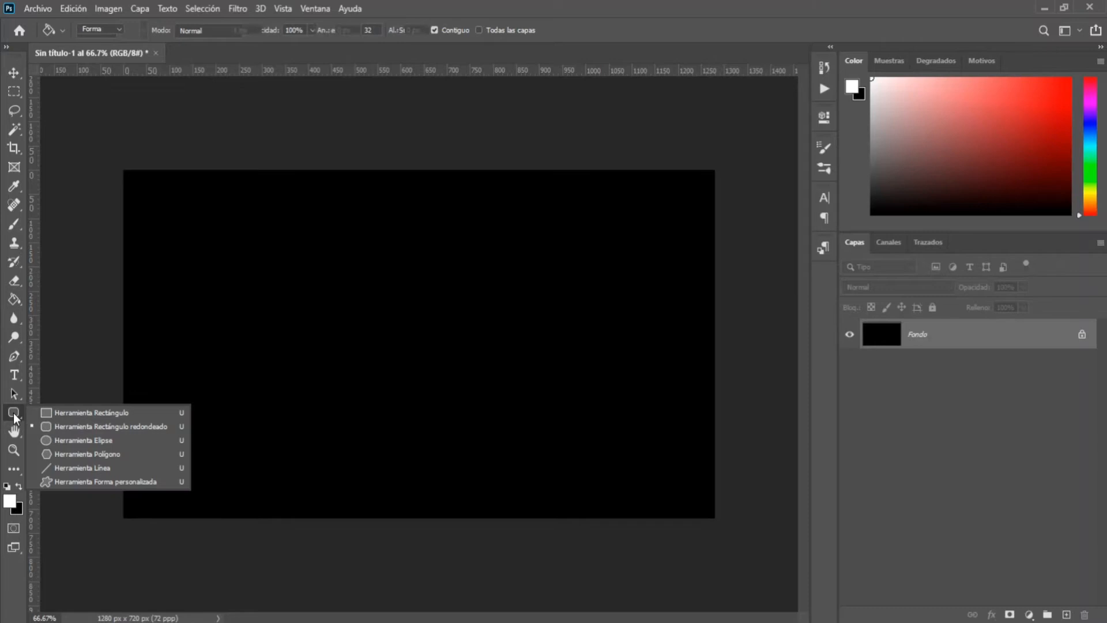
pyautogui.click(61, 426)
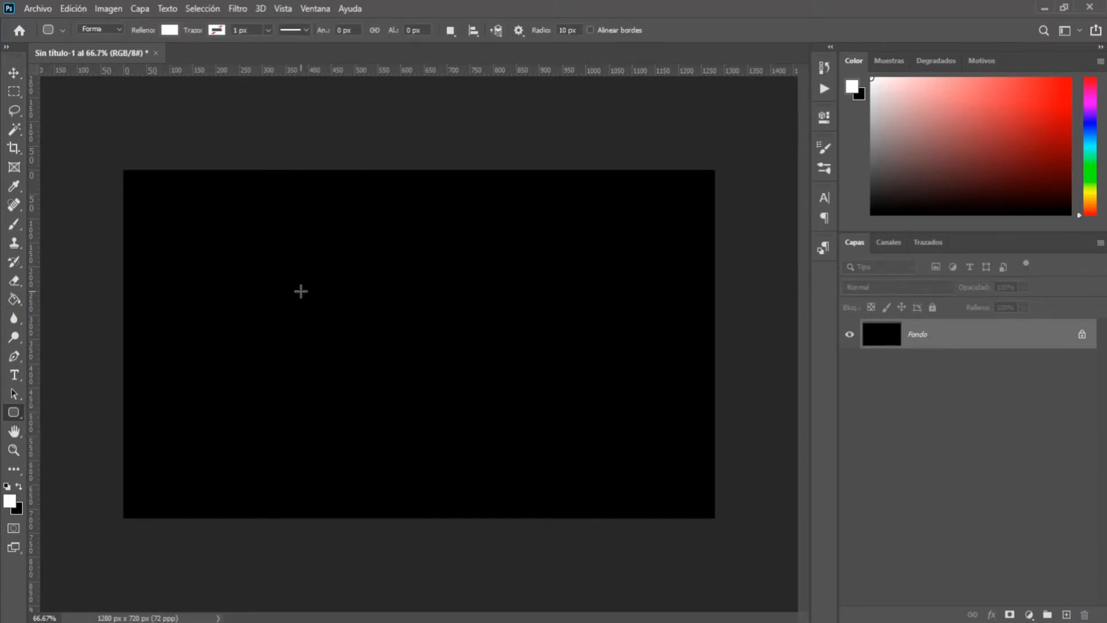
pyautogui.moveTo(302, 295); pyautogui.dragTo(369, 392)
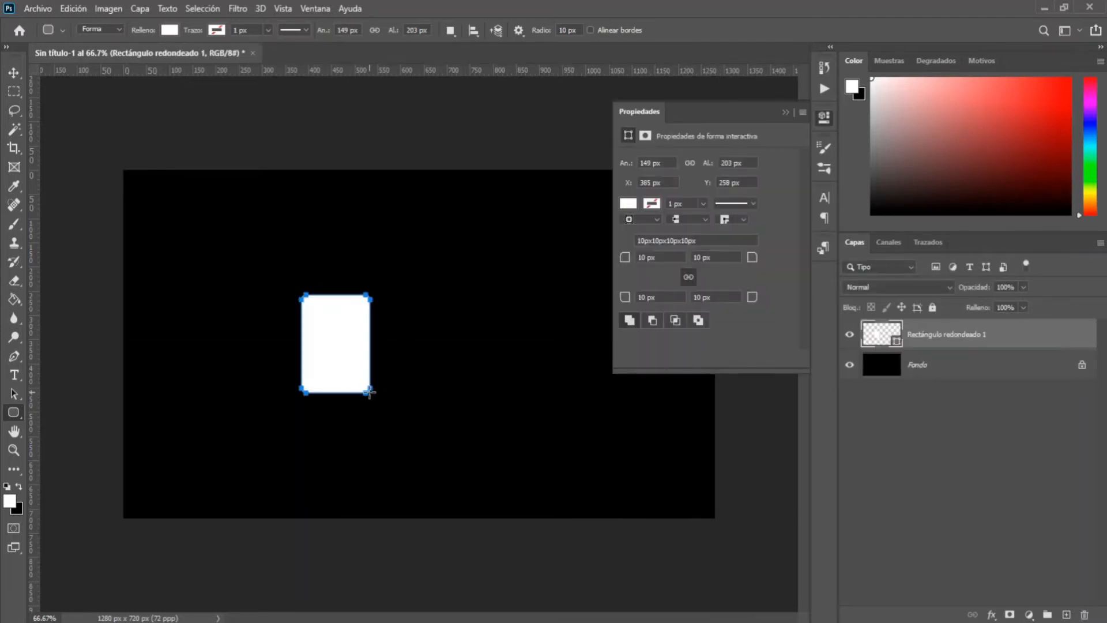
pyautogui.click(786, 112)
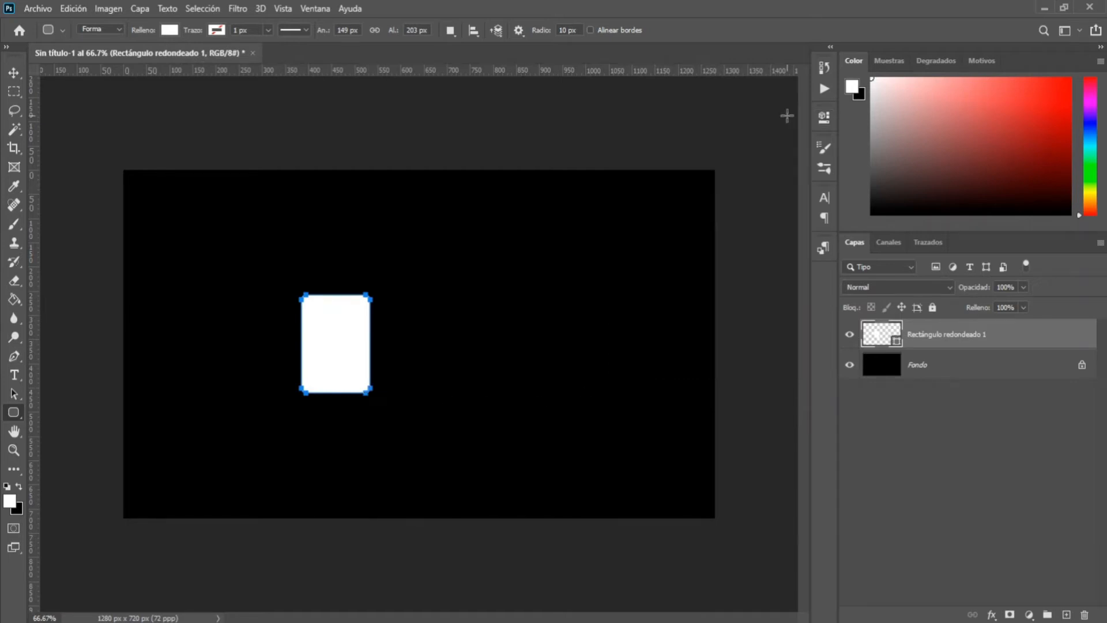
# - Rasterize the rounded rectangle layer and duplicate it under the default copy name
pyautogui.rightClick(934, 335)
pyautogui.click(828, 228)
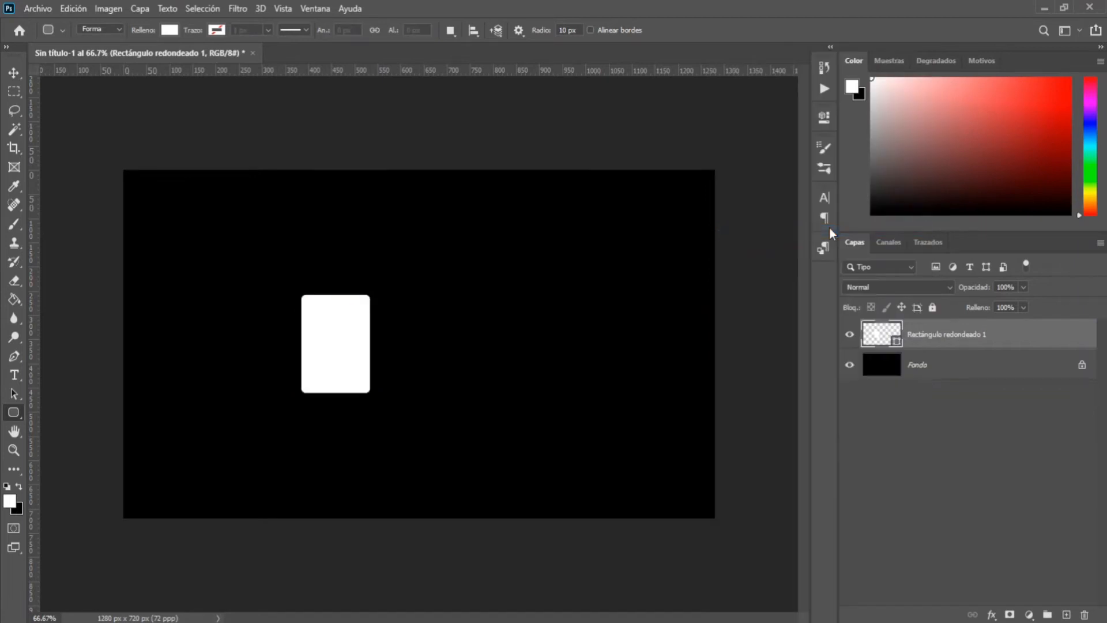
pyautogui.rightClick(934, 340)
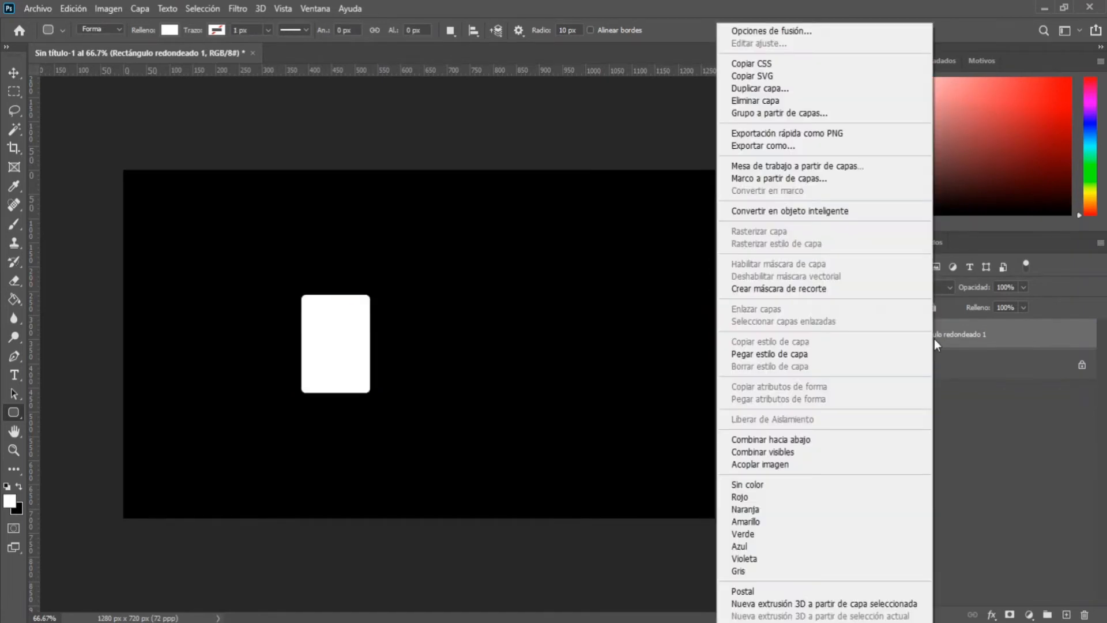
pyautogui.click(752, 89)
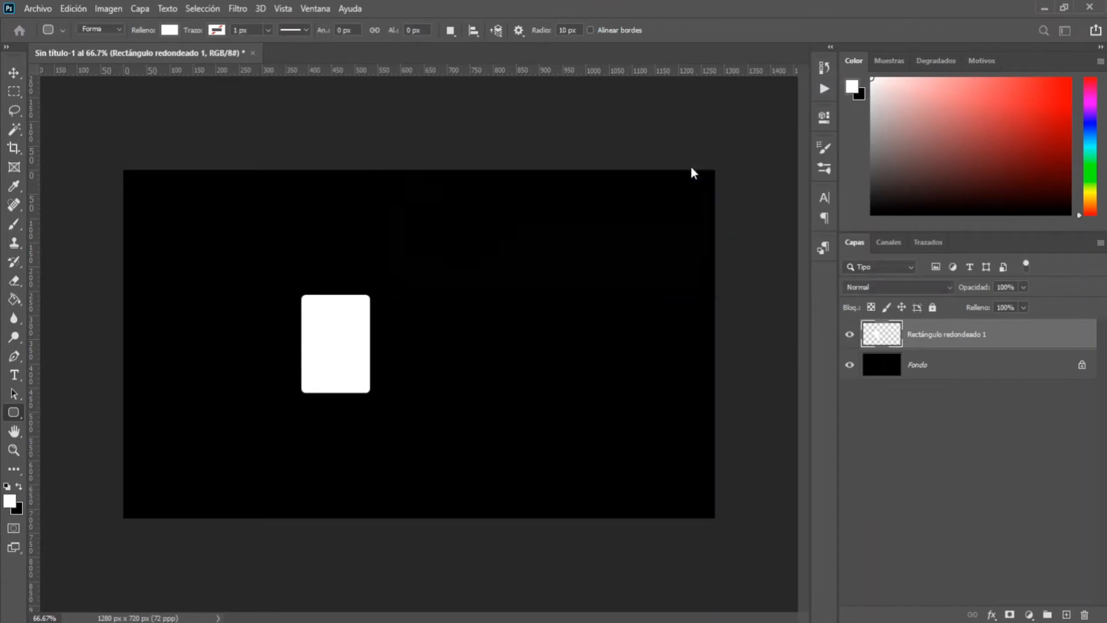
pyautogui.click(693, 173)
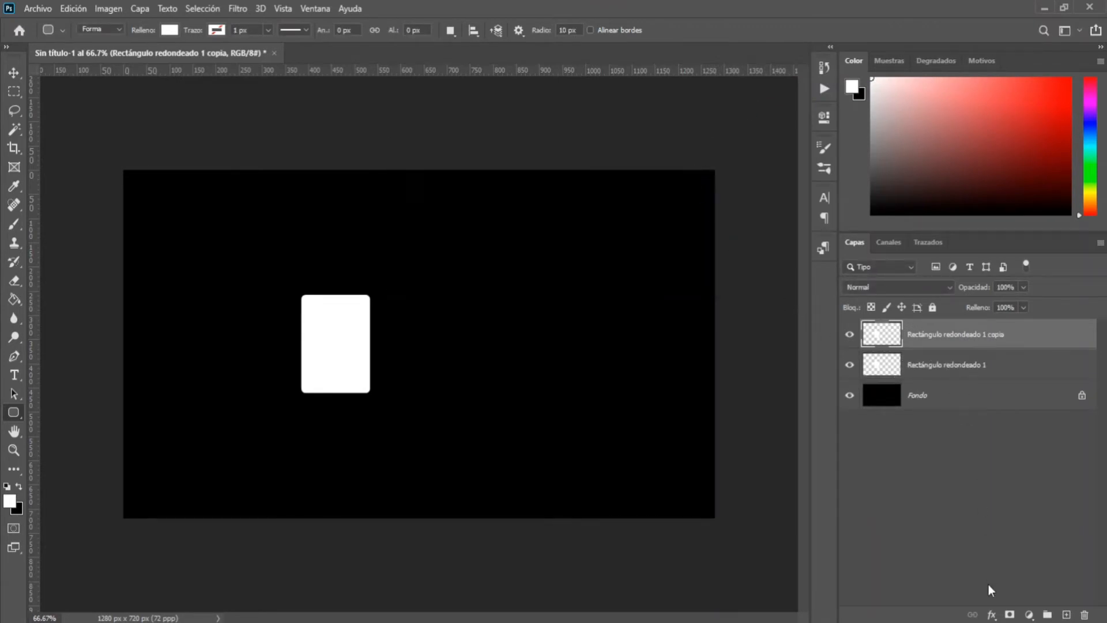
# - Apply a color overlay of light blue 25d2fc at 100% opacity to the copied rectangle layer
pyautogui.click(991, 614)
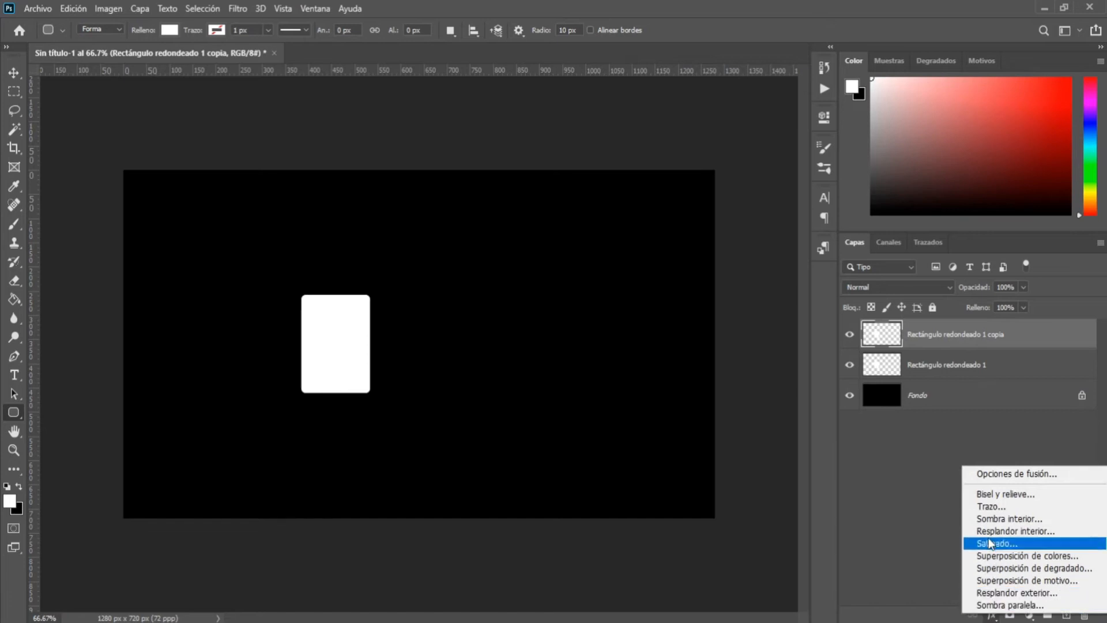
pyautogui.click(988, 475)
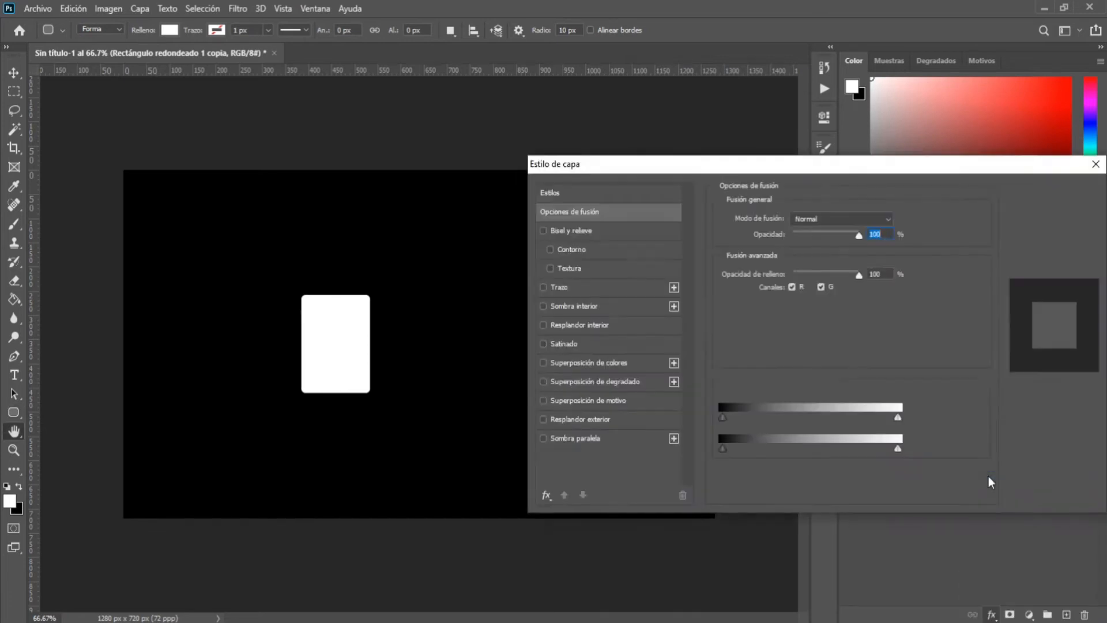
pyautogui.click(606, 368)
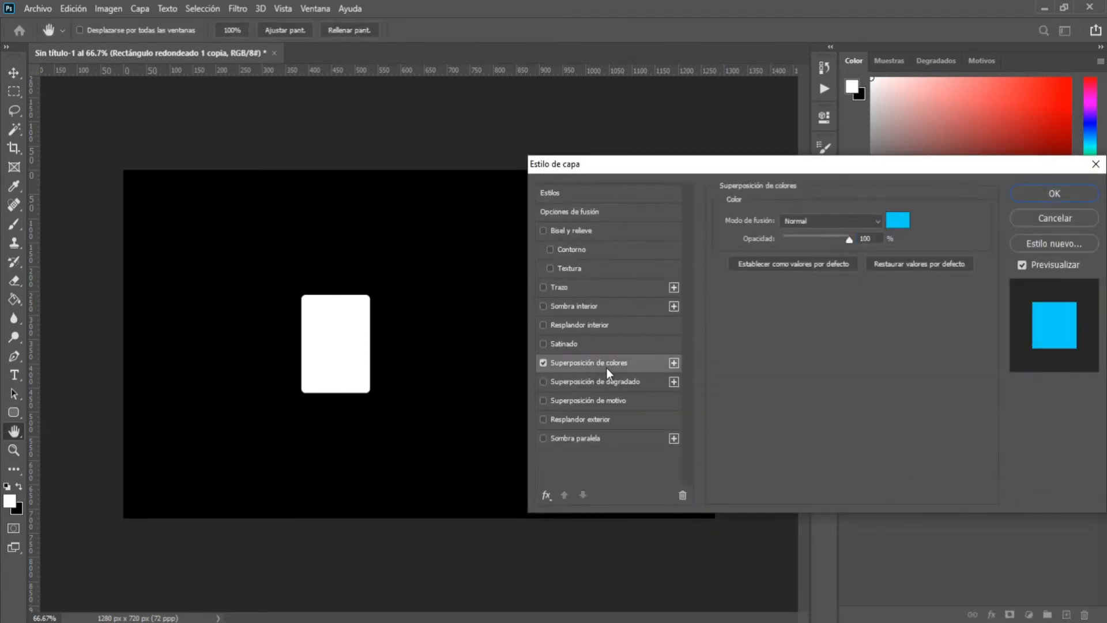
pyautogui.click(896, 220)
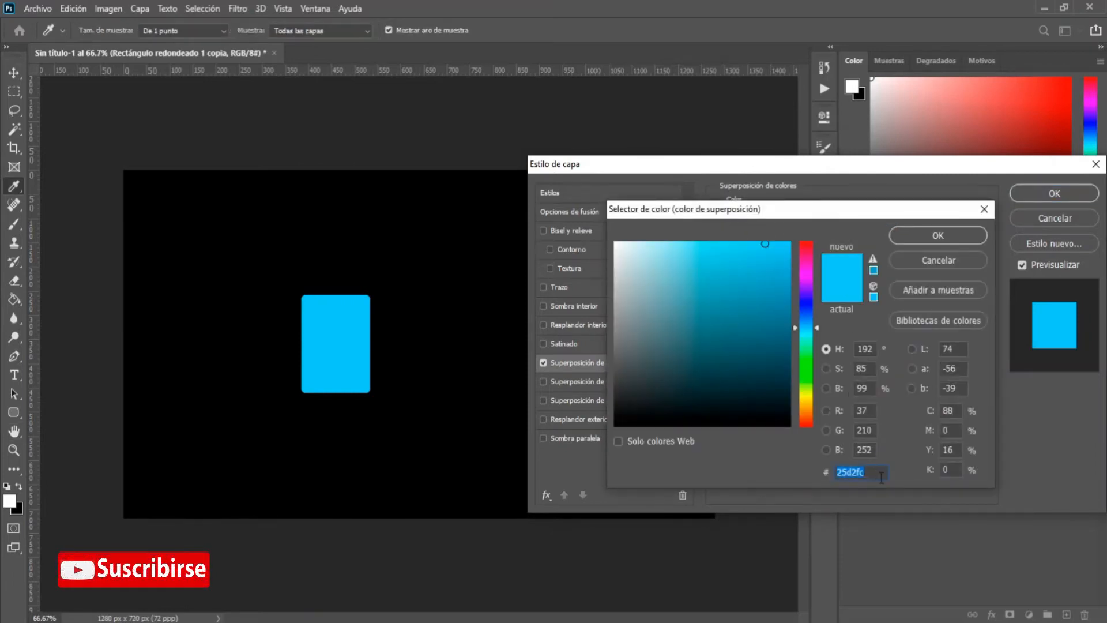
pyautogui.click(932, 235)
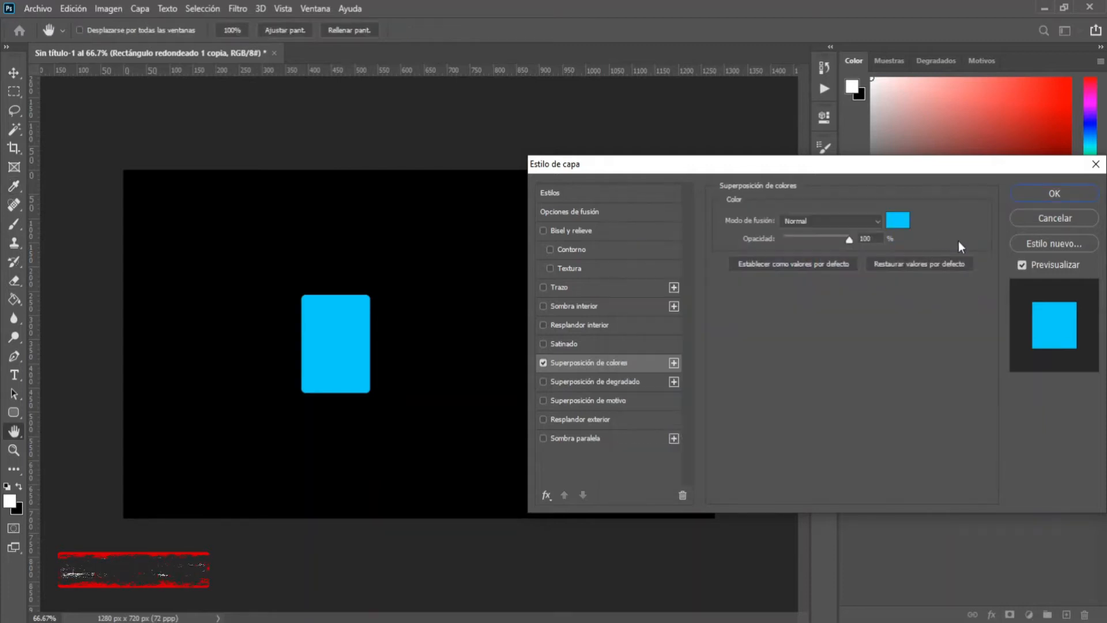
pyautogui.click(1036, 192)
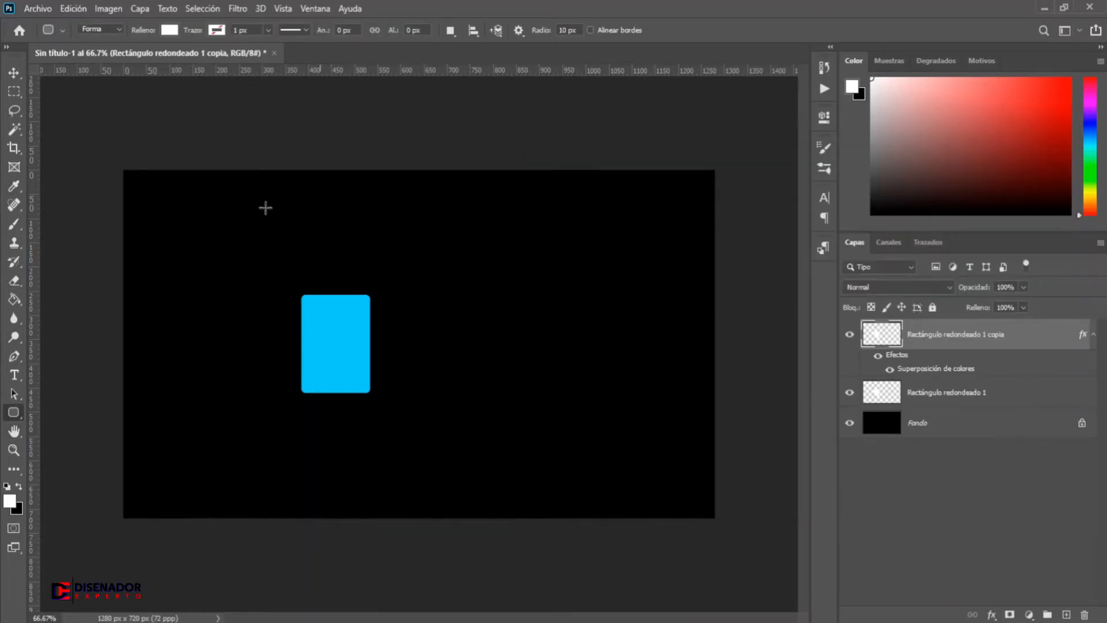
# - Free-transform the blue rectangle into a slanted parallelogram by shifting both of its lower corners to the left
pyautogui.click(74, 9)
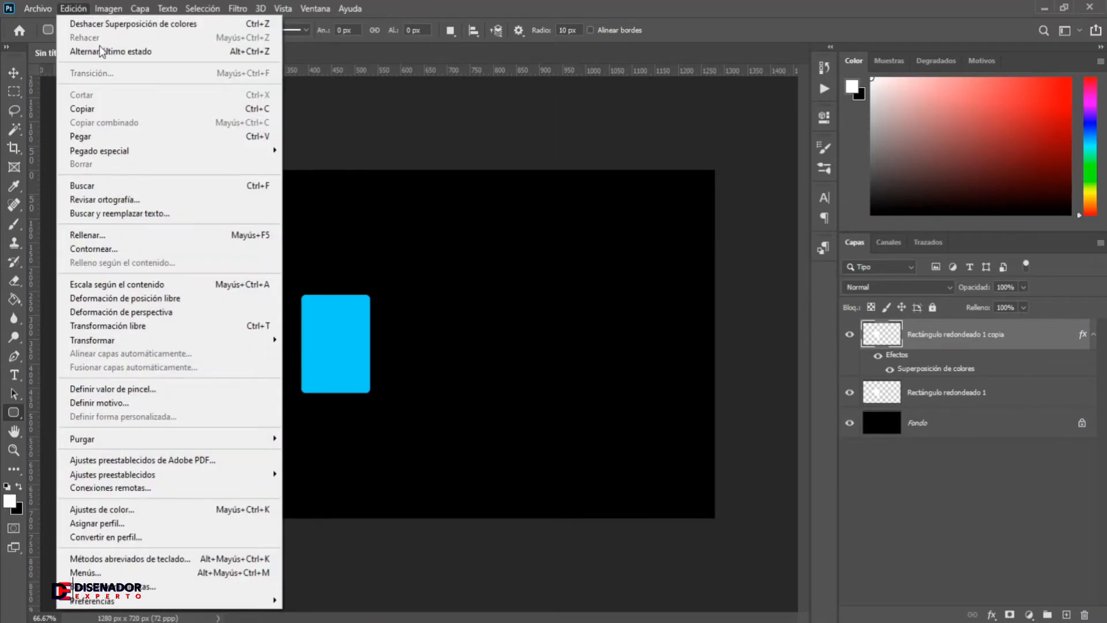
pyautogui.click(202, 327)
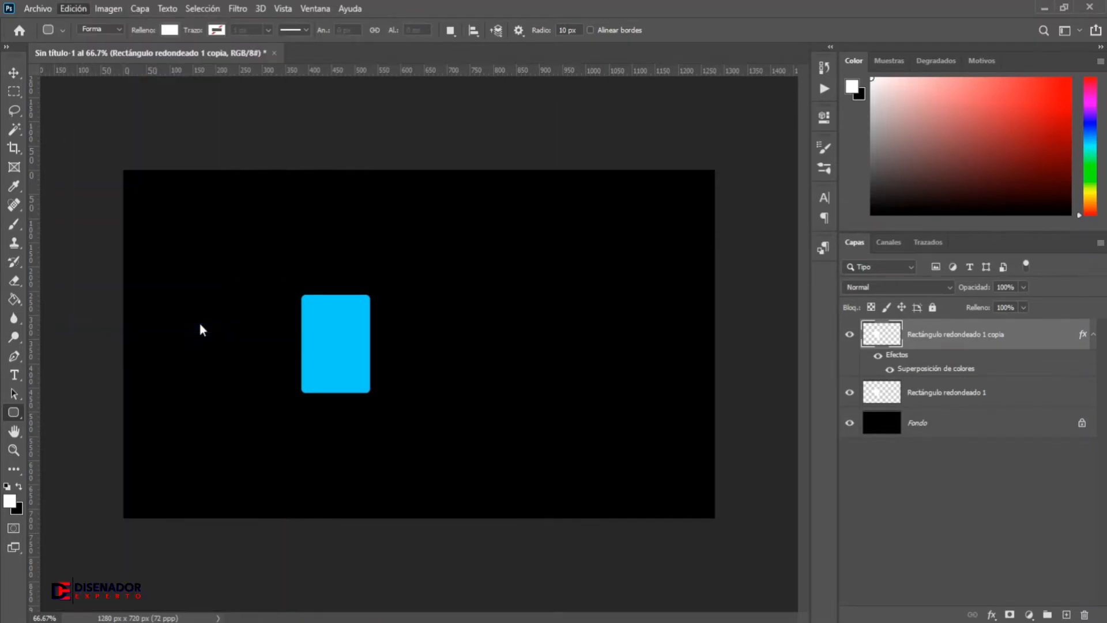
pyautogui.moveTo(173, 353); pyautogui.dragTo(200, 358)
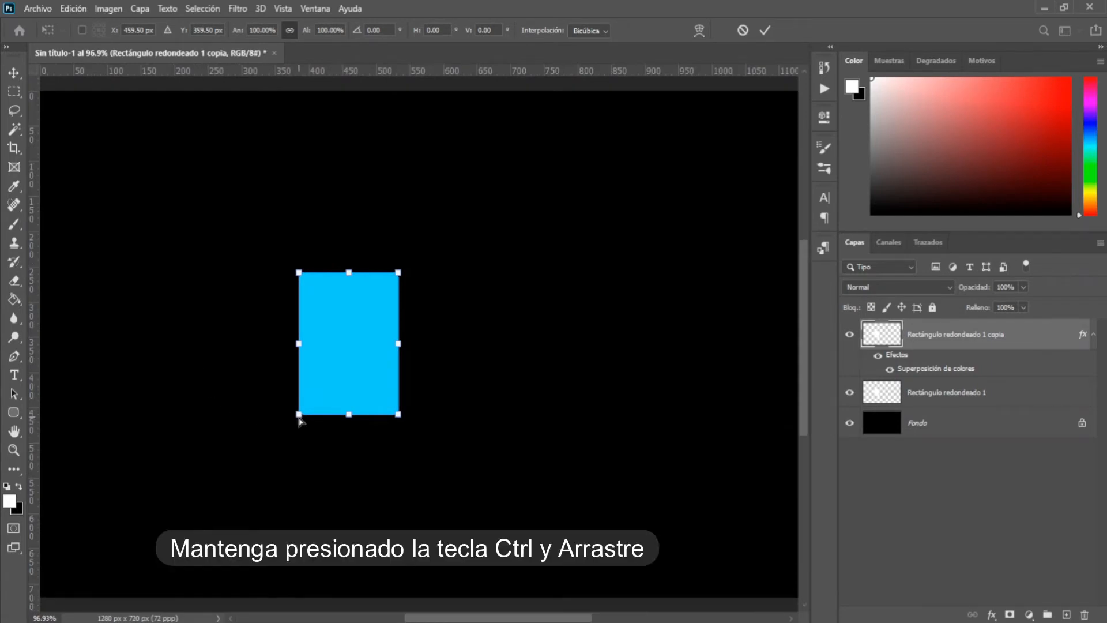
pyautogui.moveTo(291, 419); pyautogui.dragTo(180, 415)
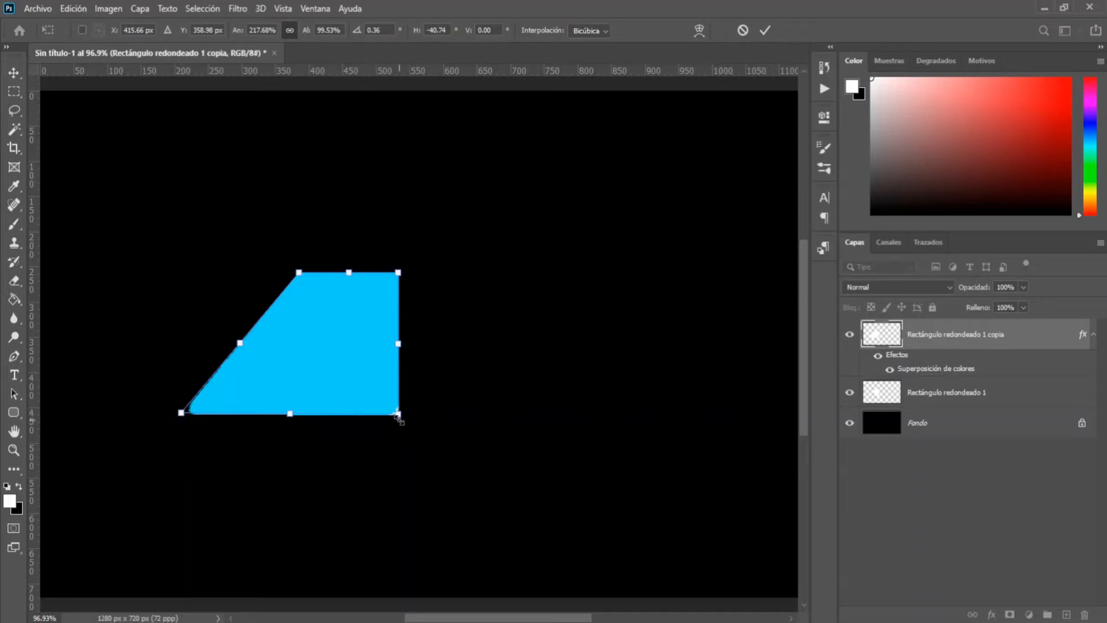
pyautogui.moveTo(398, 415); pyautogui.dragTo(285, 414)
pyautogui.click(767, 33)
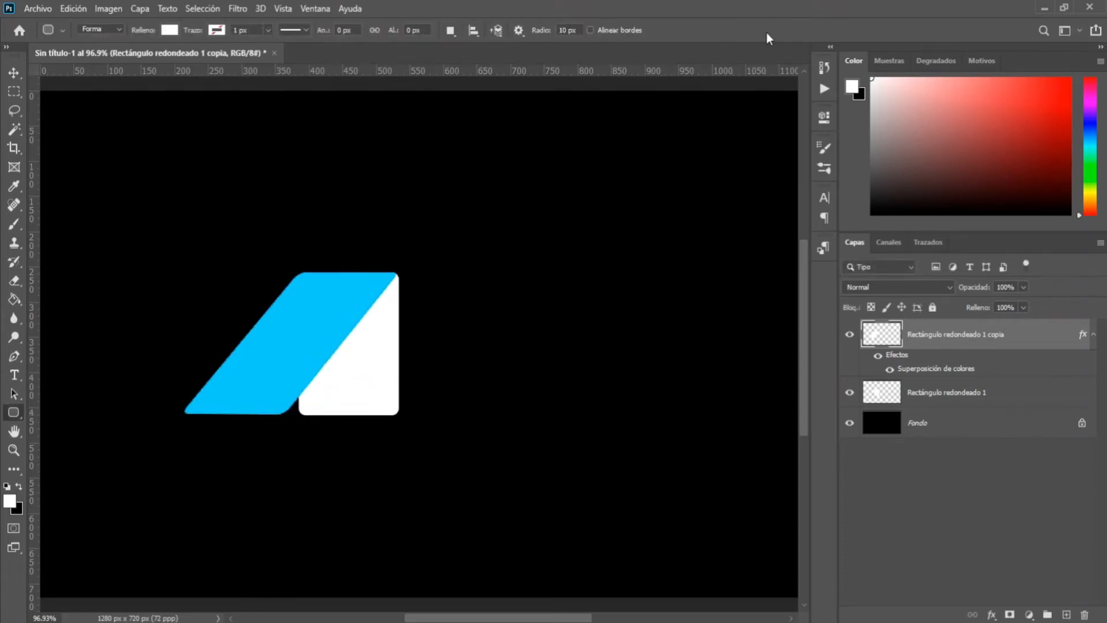
# - Narrow the white rectangle with Free Transform by moving its left edge inward and its right edge slightly in to meet the blue shape
pyautogui.click(995, 397)
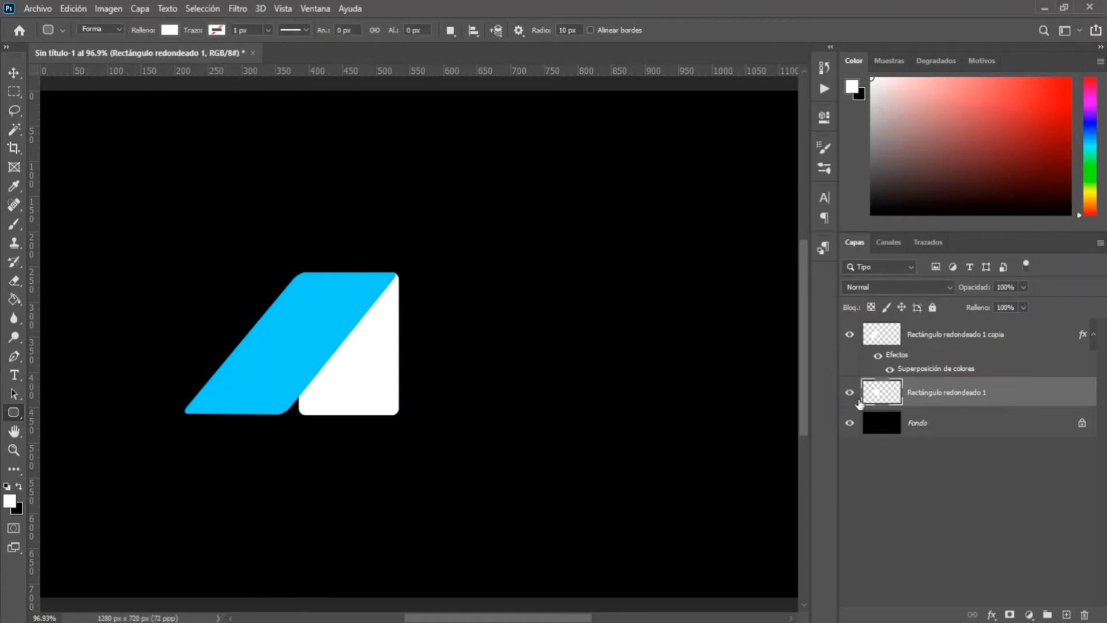
pyautogui.click(75, 9)
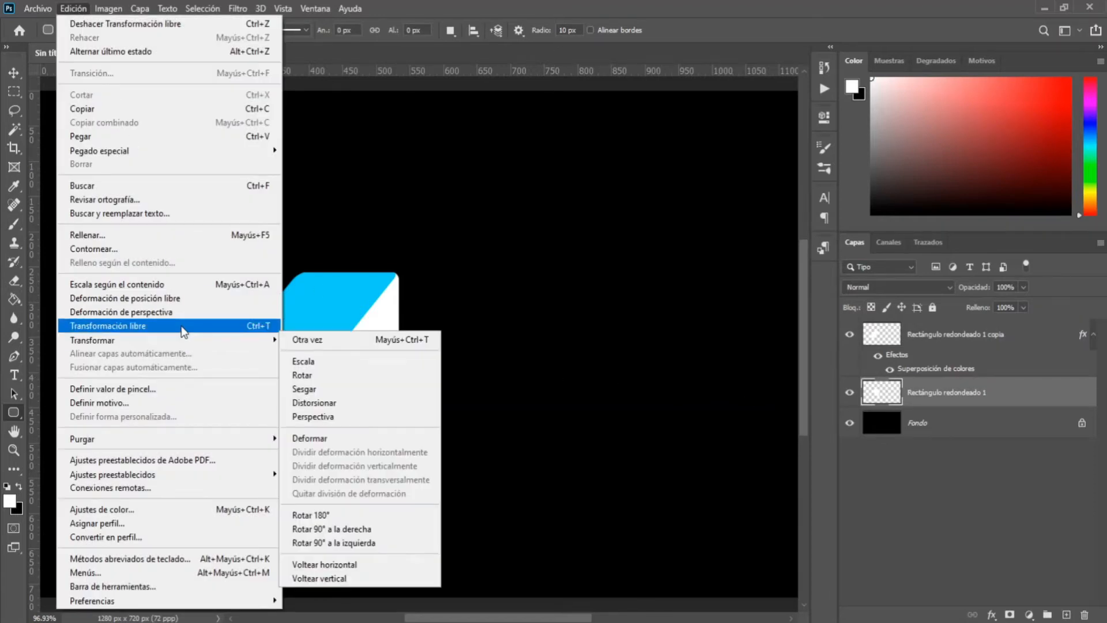
pyautogui.press('Escape')
pyautogui.hotkey('ctrl', 't')
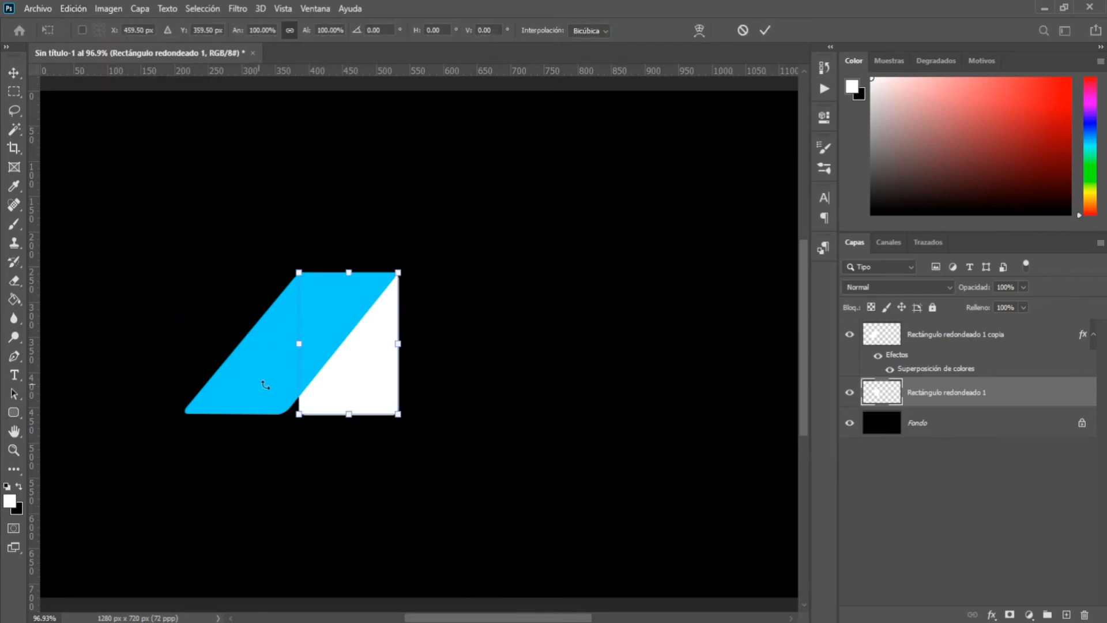
pyautogui.moveTo(296, 344); pyautogui.dragTo(311, 343)
pyautogui.moveTo(393, 339); pyautogui.dragTo(395, 343)
pyautogui.moveTo(310, 343); pyautogui.dragTo(326, 343)
pyautogui.click(765, 31)
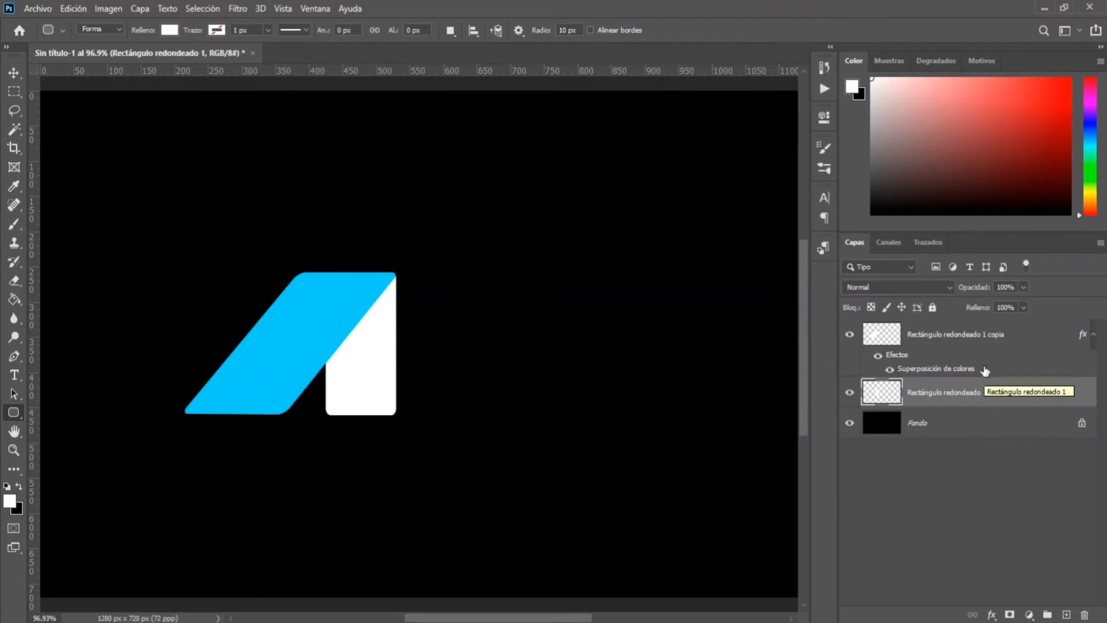
# - Copy the layer style of the blue slanted shape and paste it onto the original white rectangle layer
pyautogui.click(985, 334)
pyautogui.rightClick(984, 333)
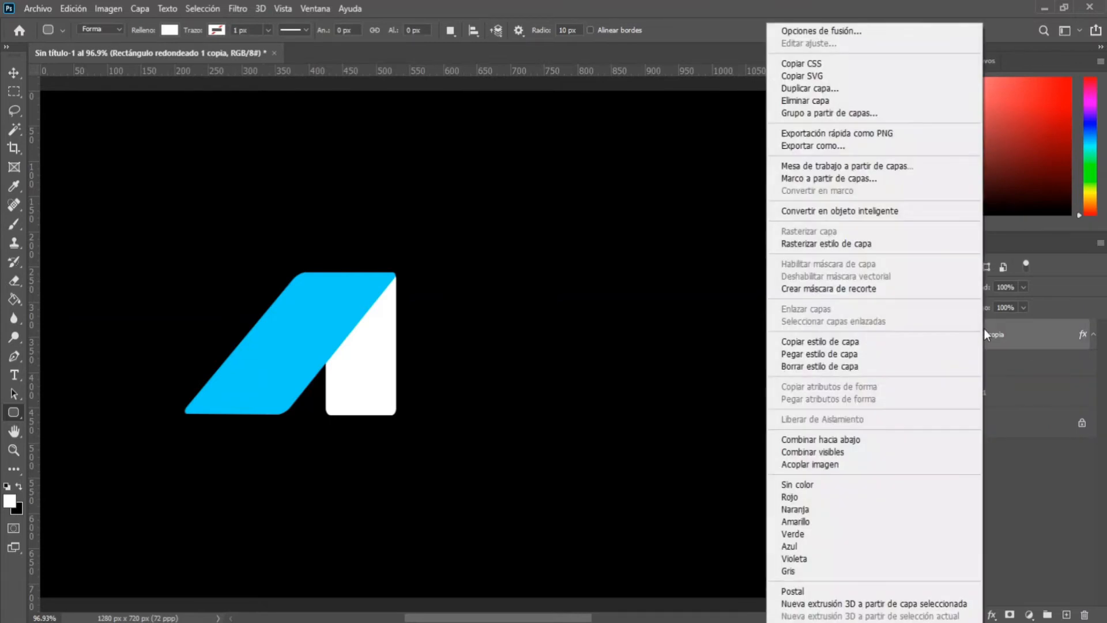
pyautogui.click(894, 343)
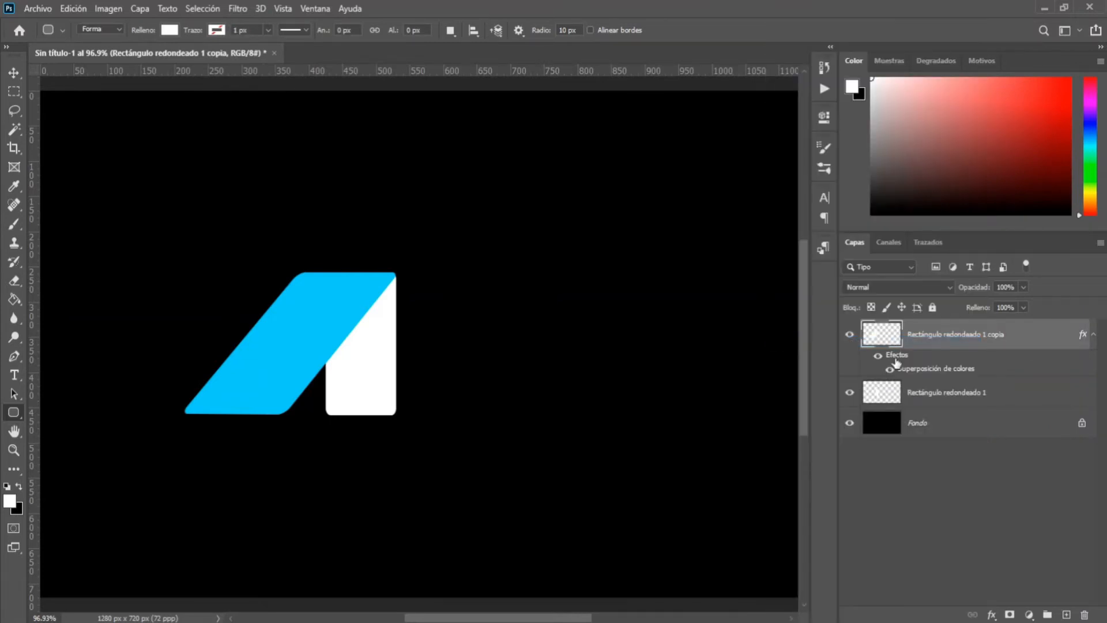
pyautogui.click(971, 401)
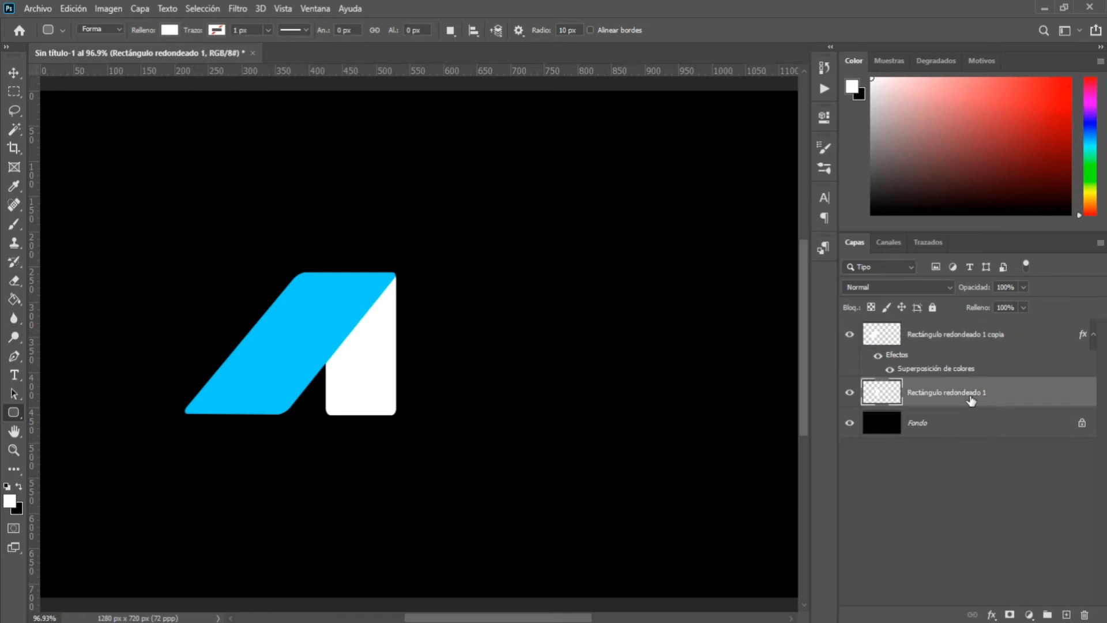
pyautogui.rightClick(971, 399)
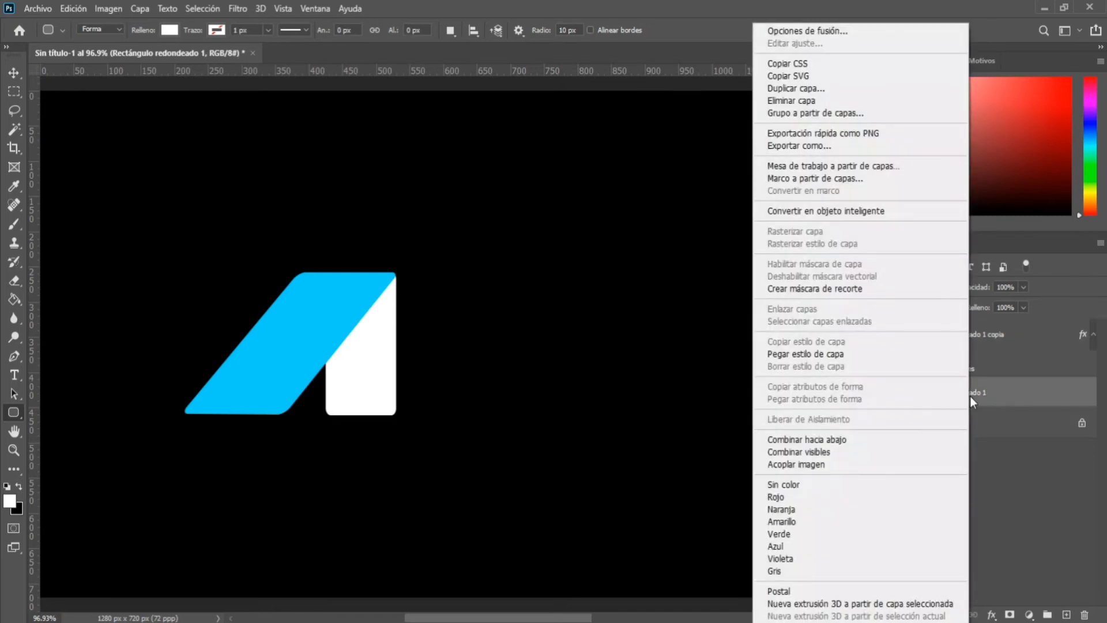
pyautogui.click(881, 357)
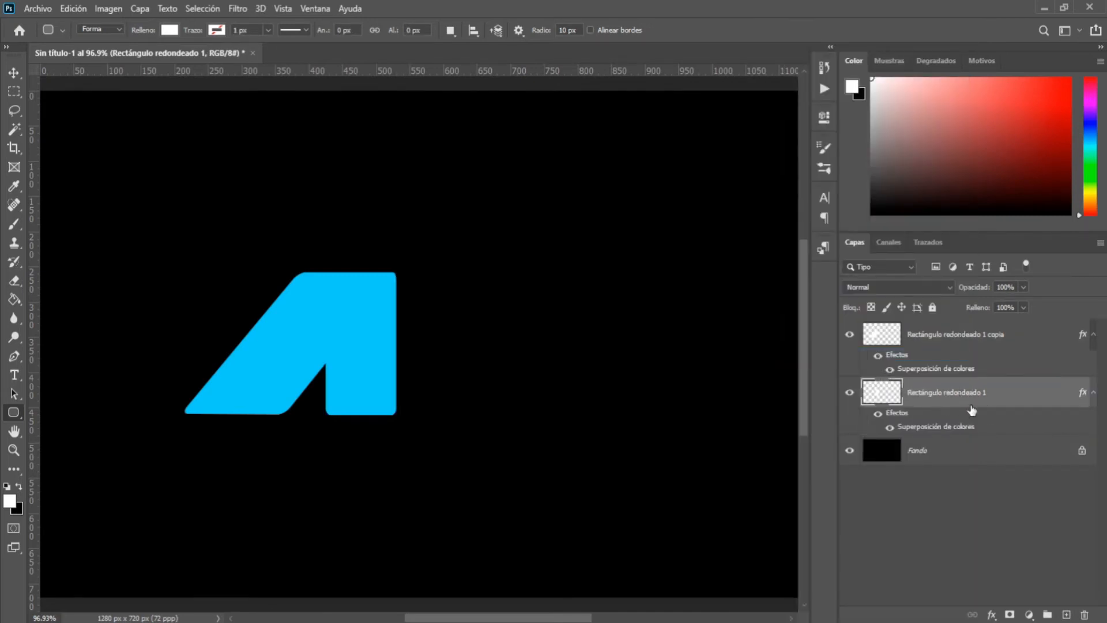
# - Rasterize the layer style of the upright rectangle layer and add a new empty layer above it as a clipping mask
pyautogui.rightClick(990, 398)
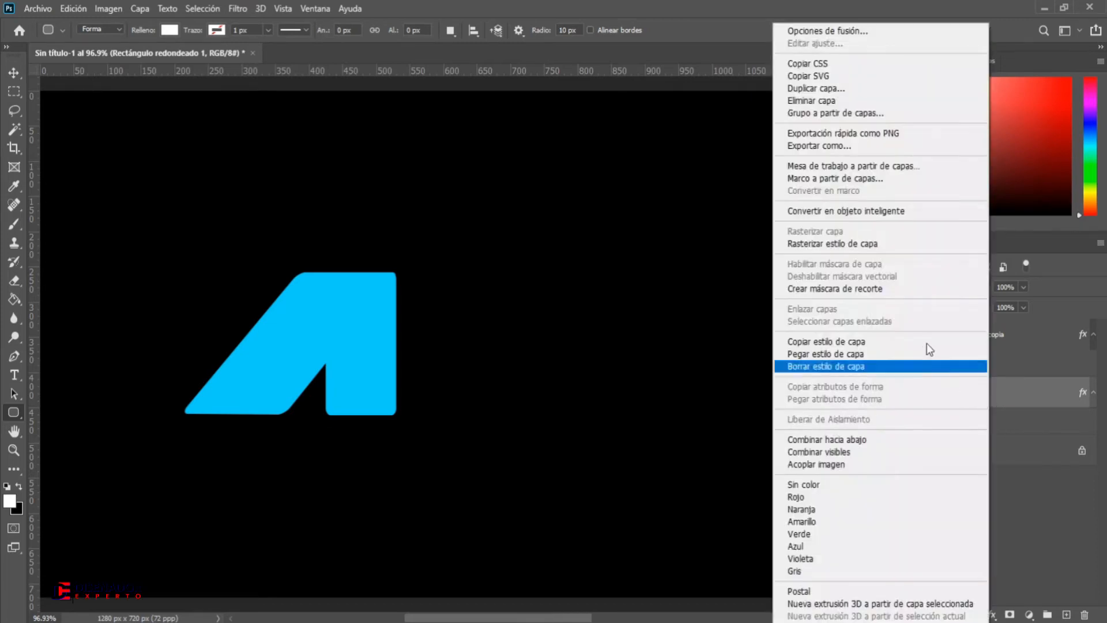
pyautogui.click(897, 240)
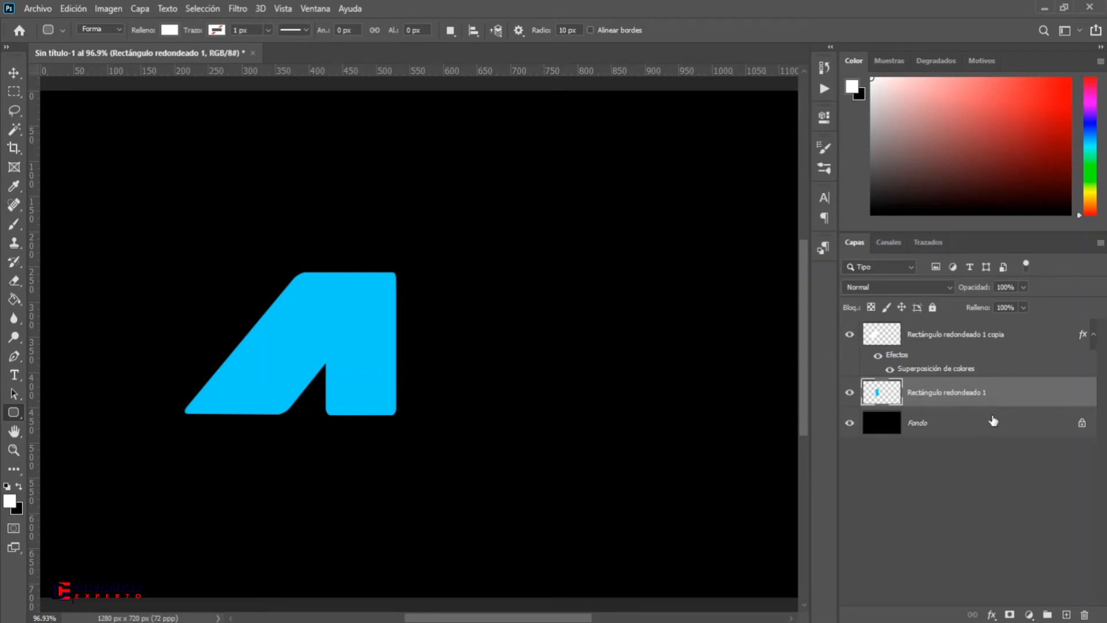
pyautogui.click(1066, 614)
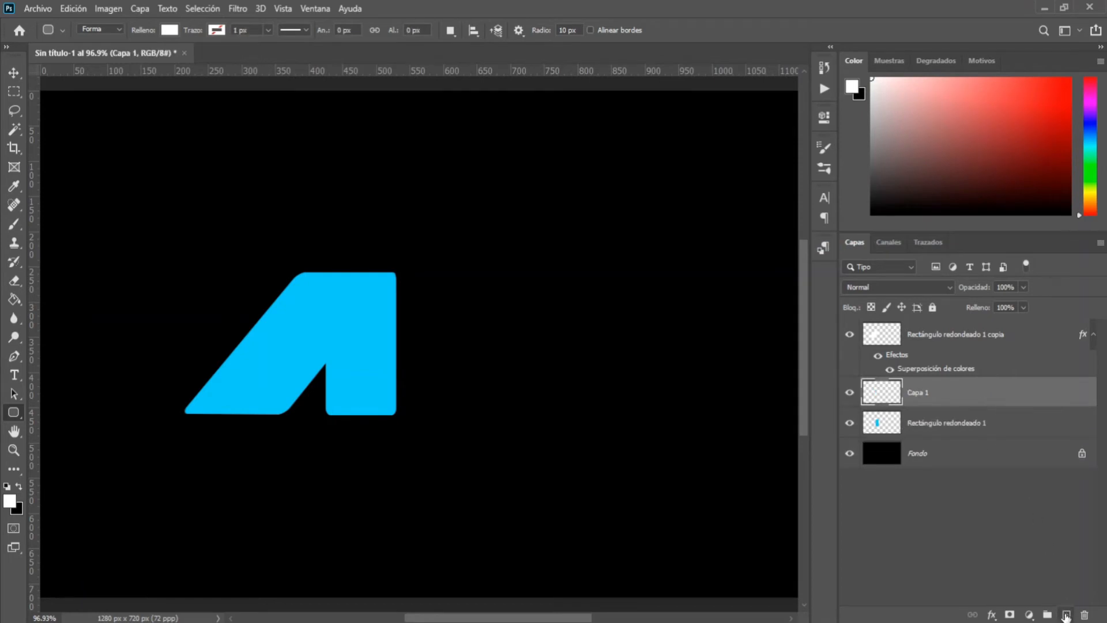
pyautogui.rightClick(953, 397)
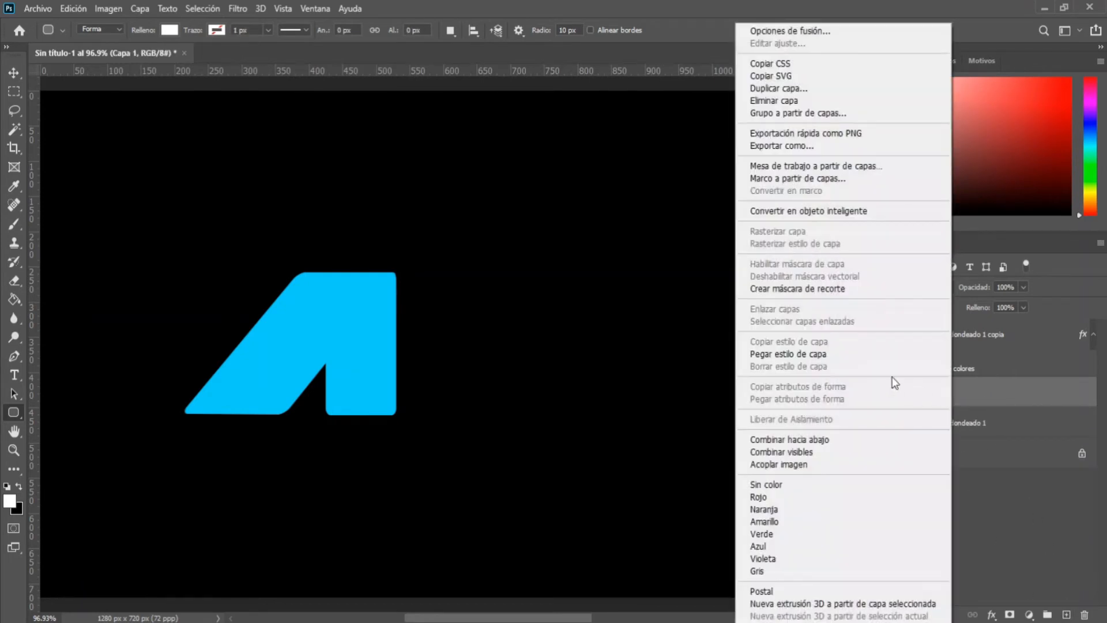
pyautogui.click(858, 292)
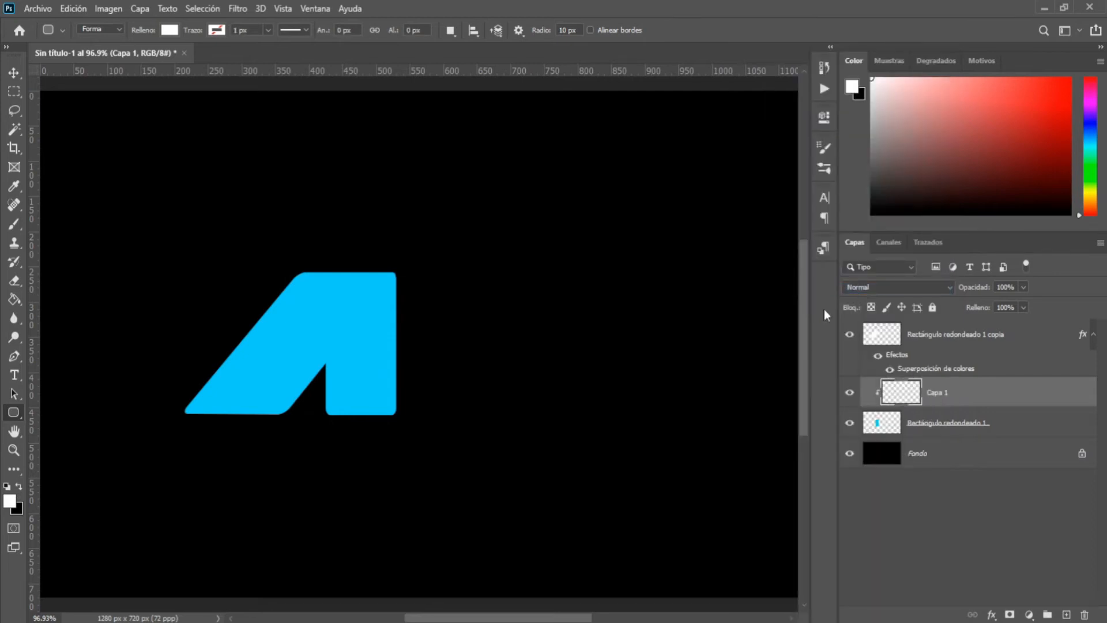
# - Set up the Brush tool with a soft 166 px tip, 10% opacity and black as the foreground color
pyautogui.click(20, 220)
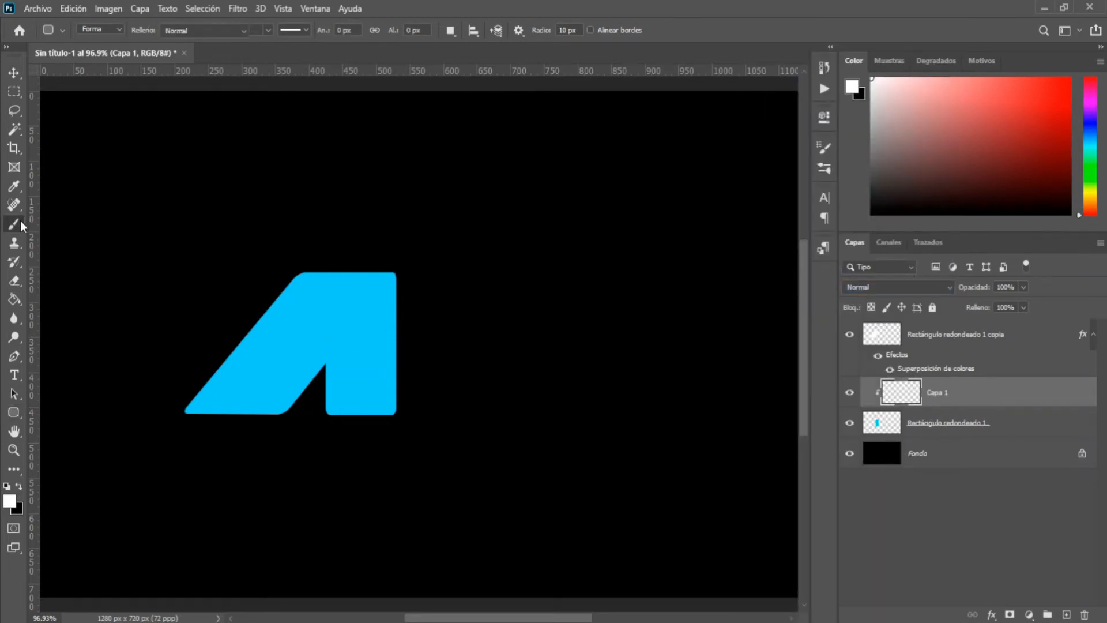
pyautogui.click(101, 30)
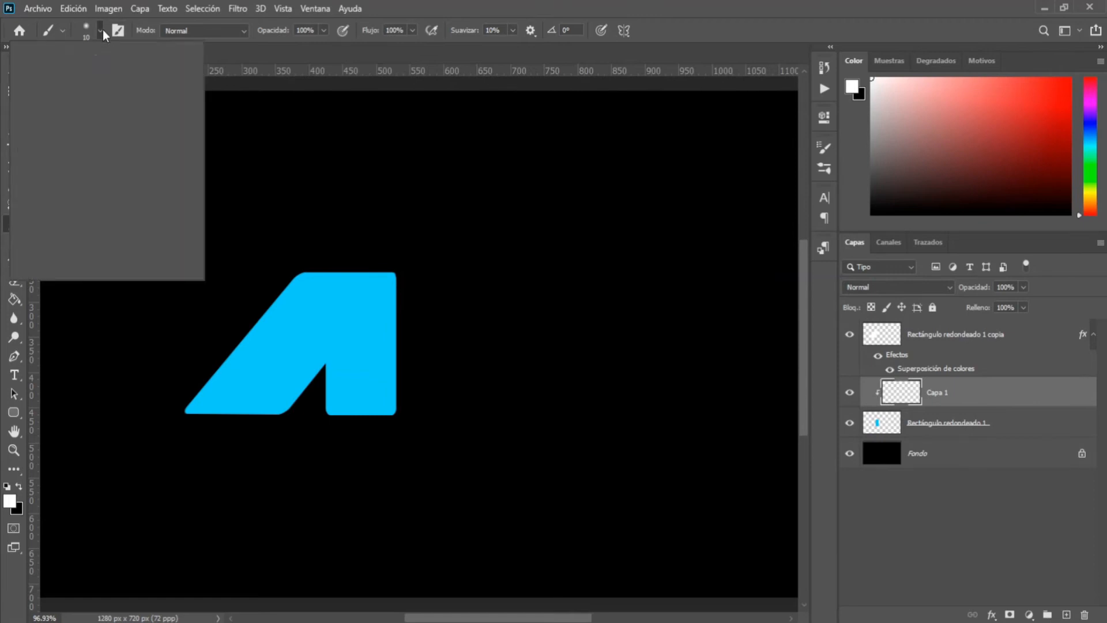
pyautogui.moveTo(85, 78); pyautogui.dragTo(109, 81)
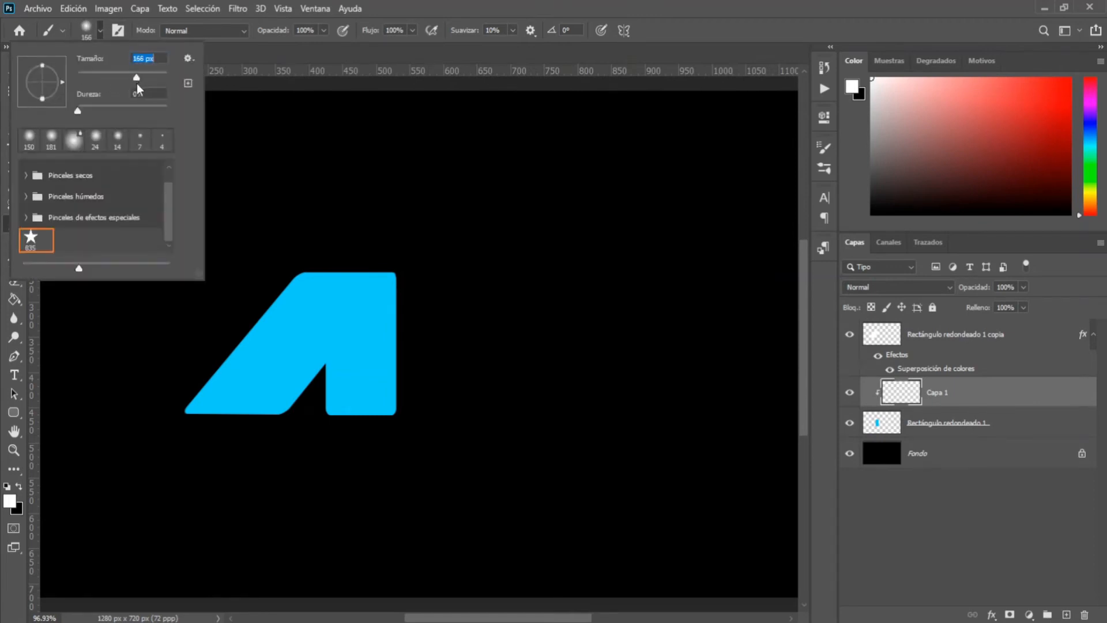
pyautogui.click(104, 34)
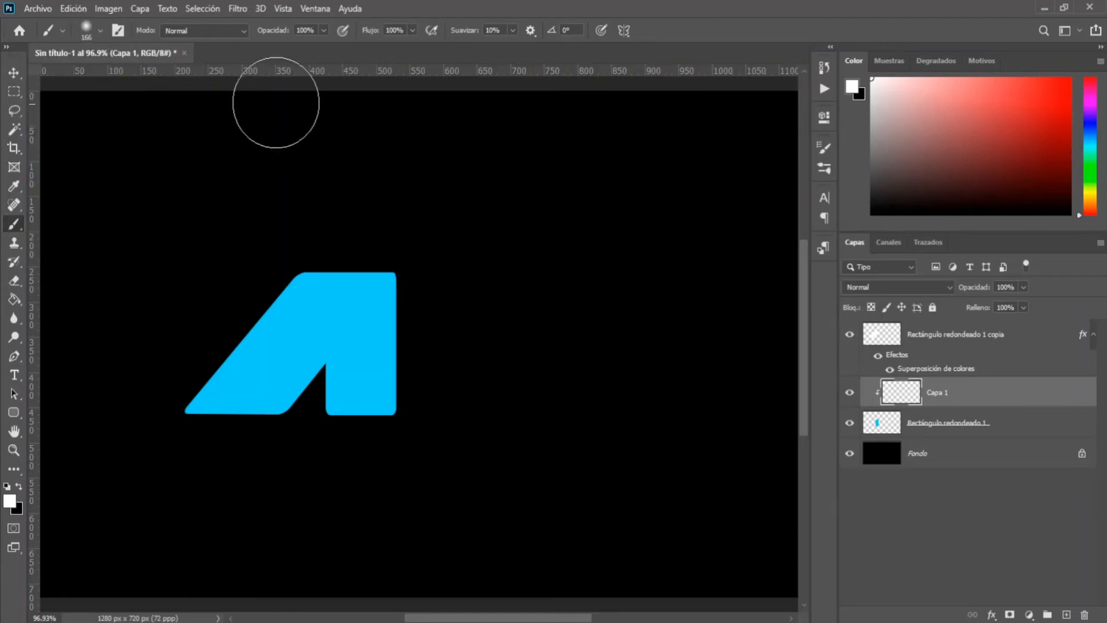
pyautogui.moveTo(285, 32); pyautogui.dragTo(227, 32)
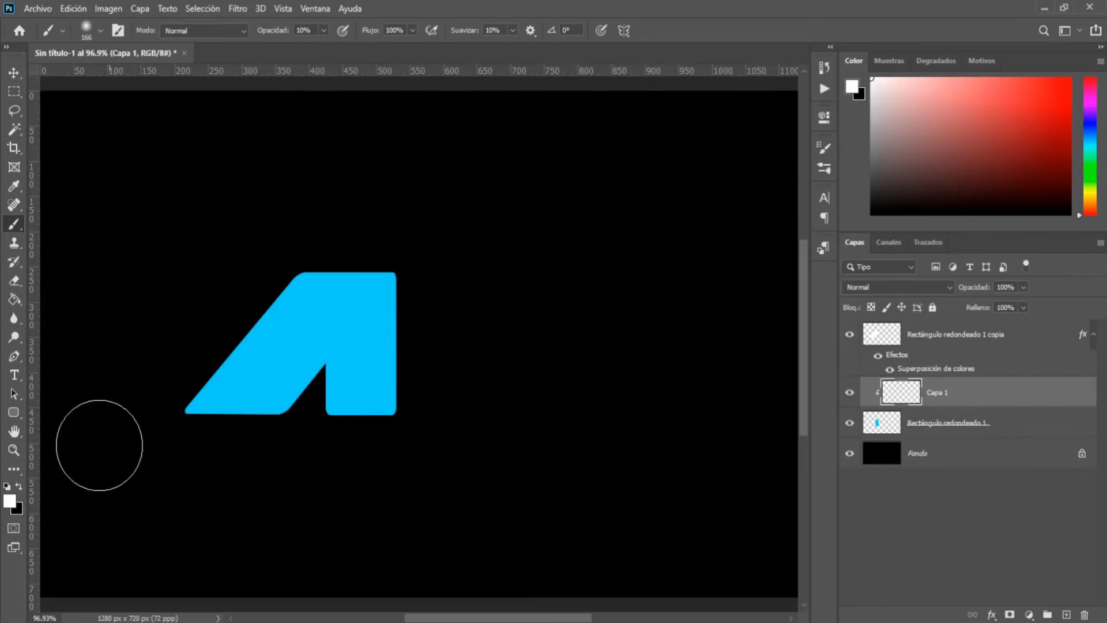
pyautogui.click(19, 486)
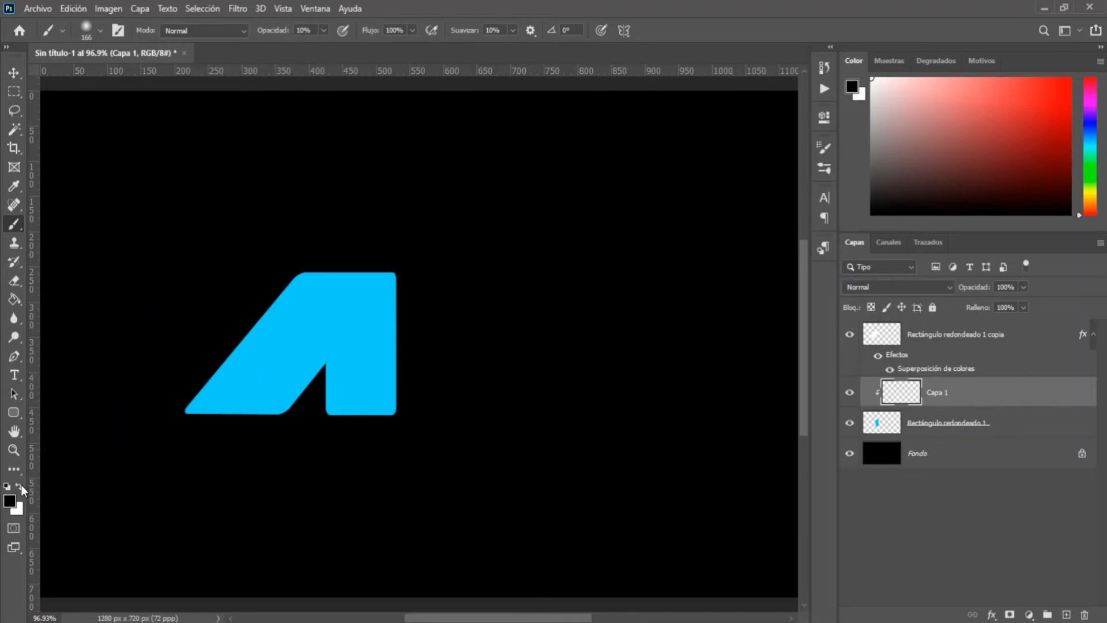
# - Paint a soft black shadow on the clipped layer along the slanted shape's diagonal edge, reducing the brush to 75 px for the final stroke
pyautogui.moveTo(358, 247)
pyautogui.mouseDown()
pyautogui.moveTo(338, 279)
pyautogui.moveTo(276, 318)
pyautogui.moveTo(290, 347)
pyautogui.mouseUp()
pyautogui.moveTo(366, 263); pyautogui.dragTo(288, 381)
pyautogui.moveTo(316, 312); pyautogui.dragTo(296, 353)
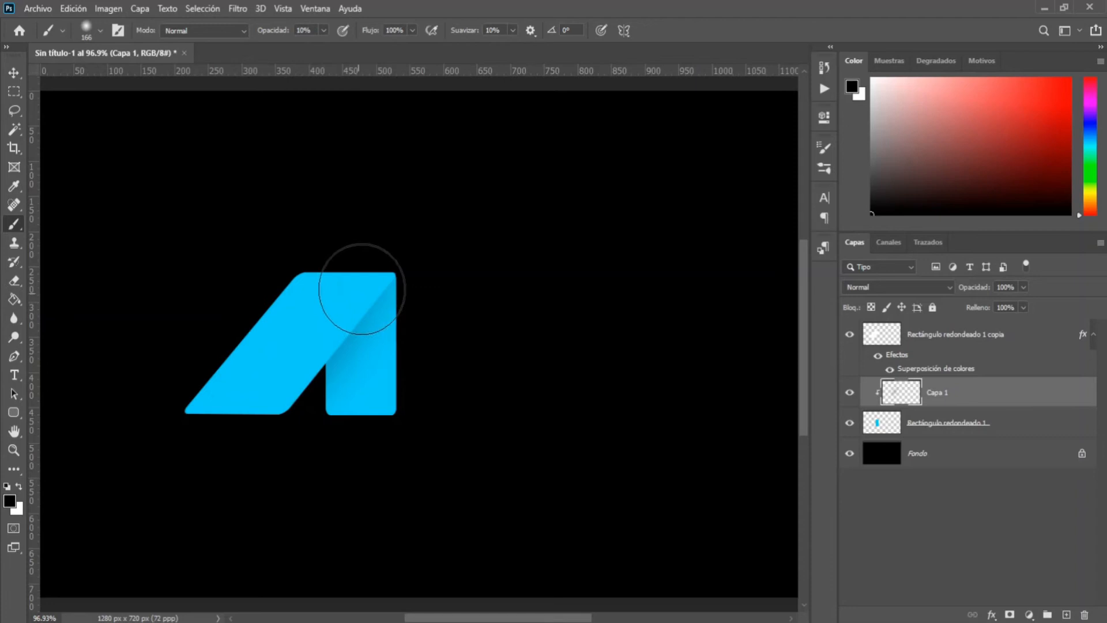
pyautogui.moveTo(363, 254); pyautogui.dragTo(275, 387)
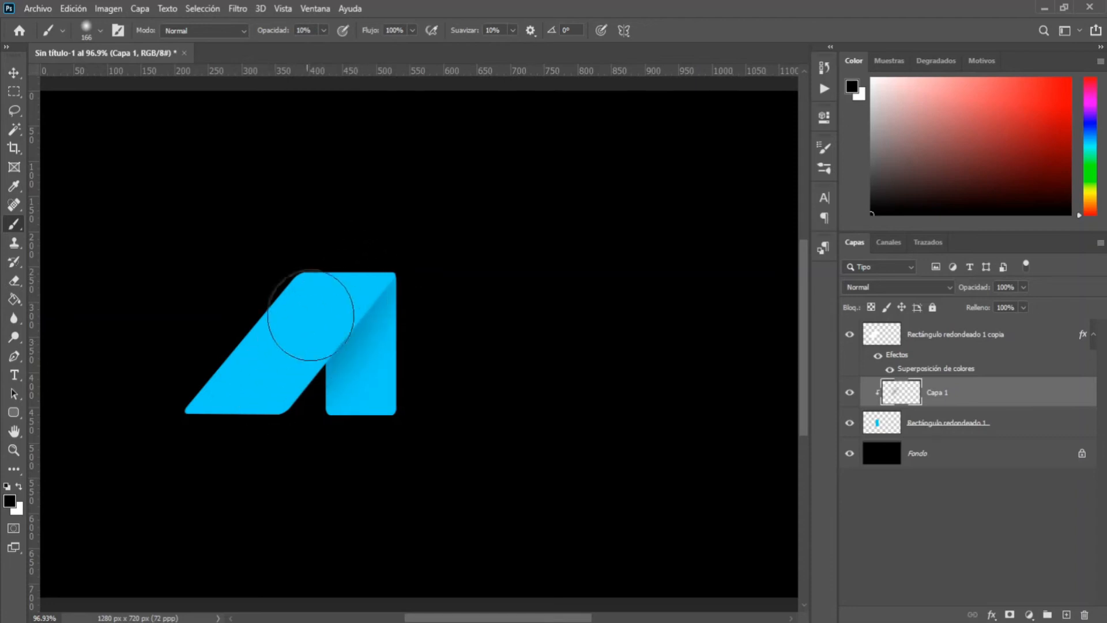
pyautogui.moveTo(368, 248)
pyautogui.mouseDown()
pyautogui.moveTo(355, 274)
pyautogui.moveTo(324, 267)
pyautogui.moveTo(379, 271)
pyautogui.moveTo(305, 385)
pyautogui.mouseUp()
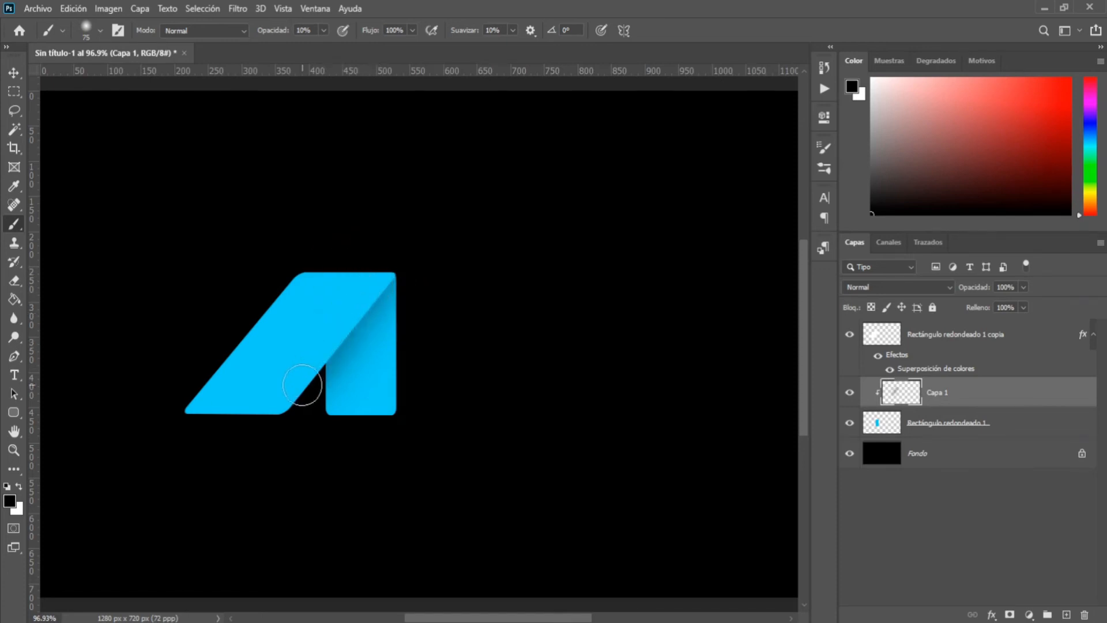
# - Group the upright rectangle layer, its clipped shadow layer and the slanted rectangle layer
pyautogui.click(1022, 425)
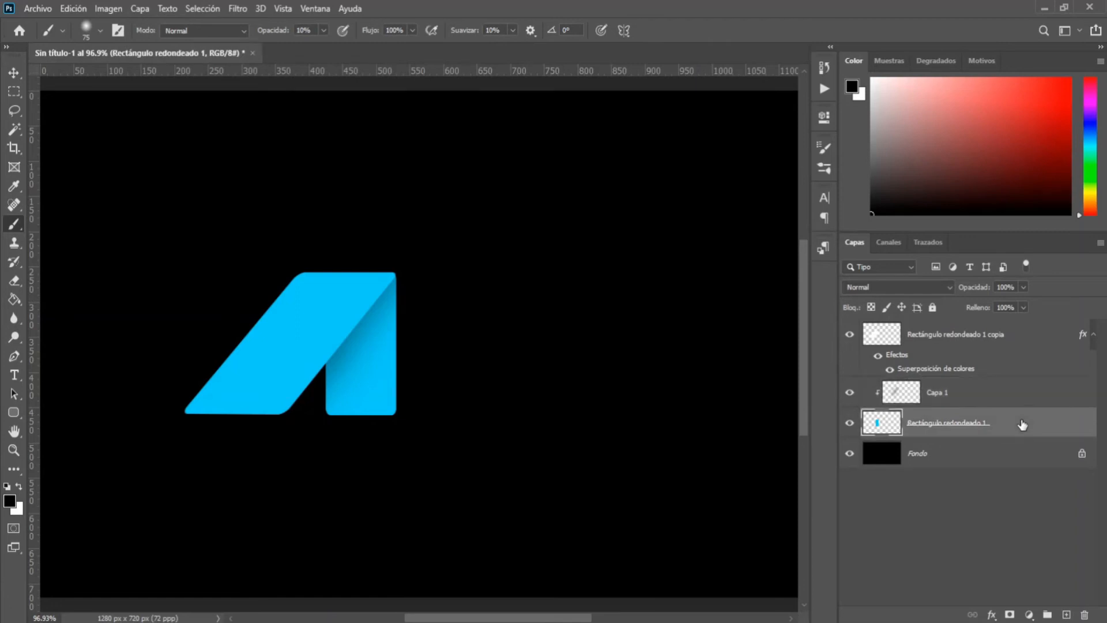
pyautogui.keyDown('shift'); pyautogui.click(994, 345); pyautogui.keyUp('shift')
pyautogui.keyDown('shift'); pyautogui.click(995, 346); pyautogui.keyUp('shift')
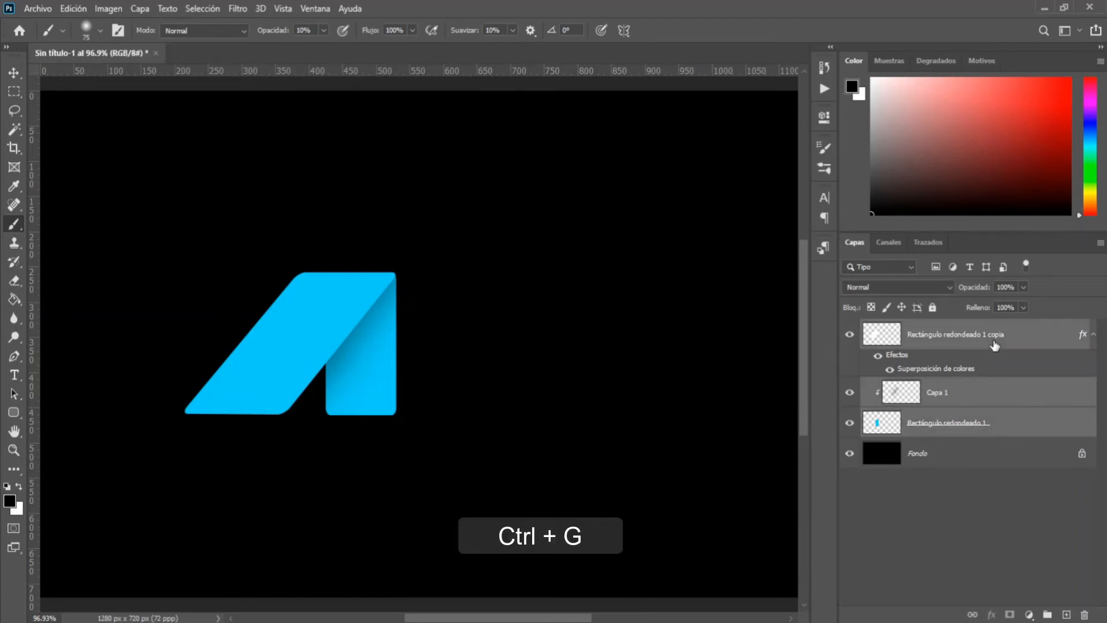
pyautogui.hotkey('ctrl', 'g')
# - Duplicate the group and move the copy right to X about 617.5 px, so its slanted shape adjoins the original's upright part
pyautogui.rightClick(993, 331)
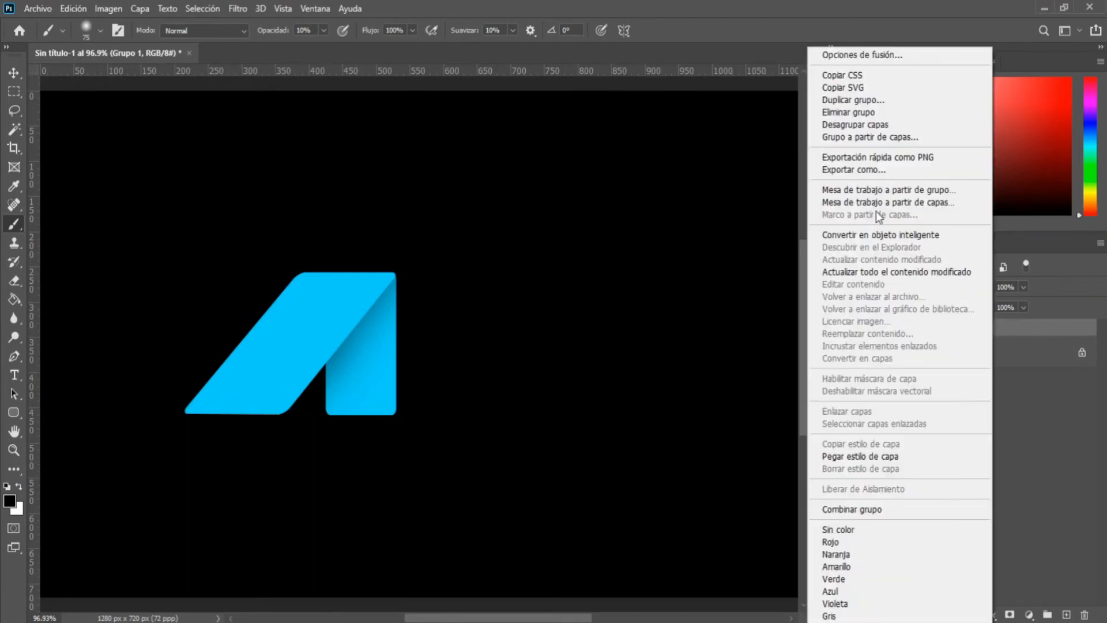
pyautogui.click(873, 101)
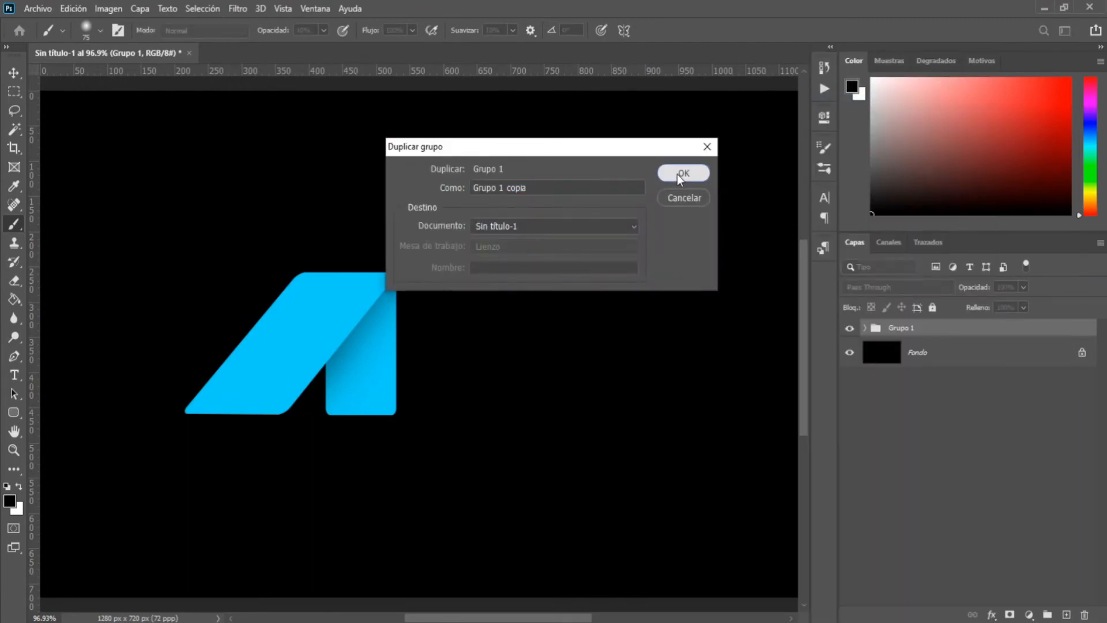
pyautogui.click(683, 173)
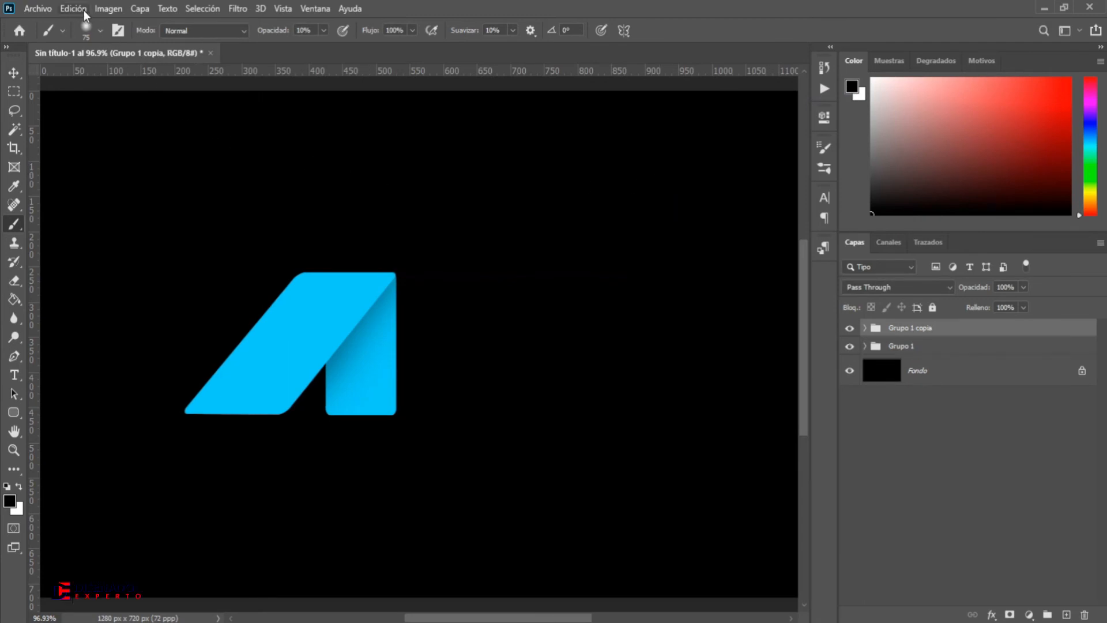
pyautogui.click(73, 8)
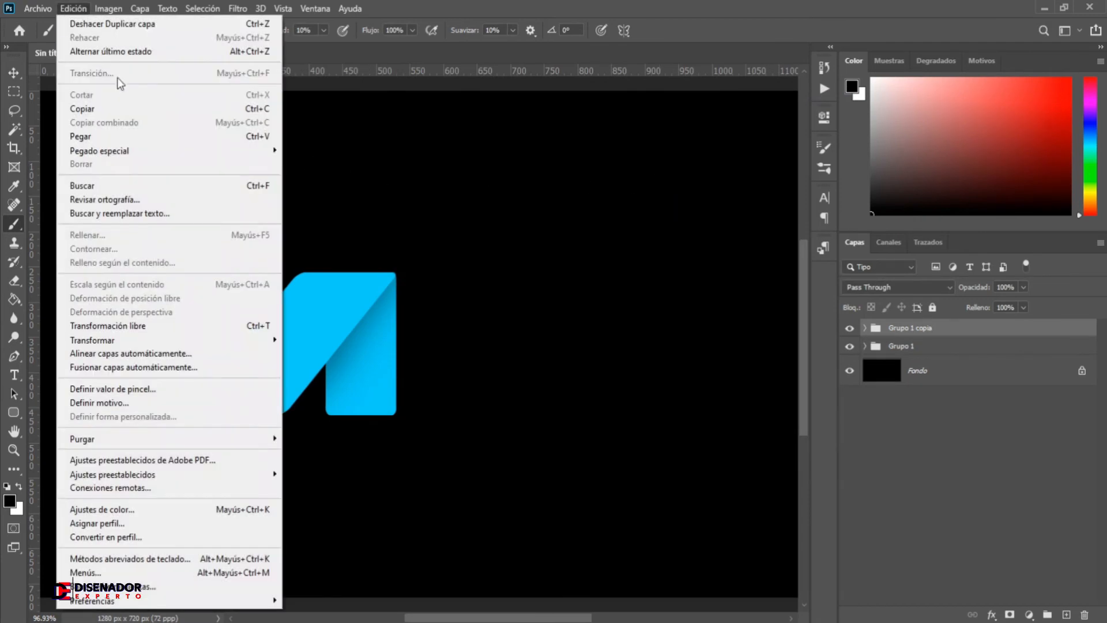
pyautogui.click(195, 326)
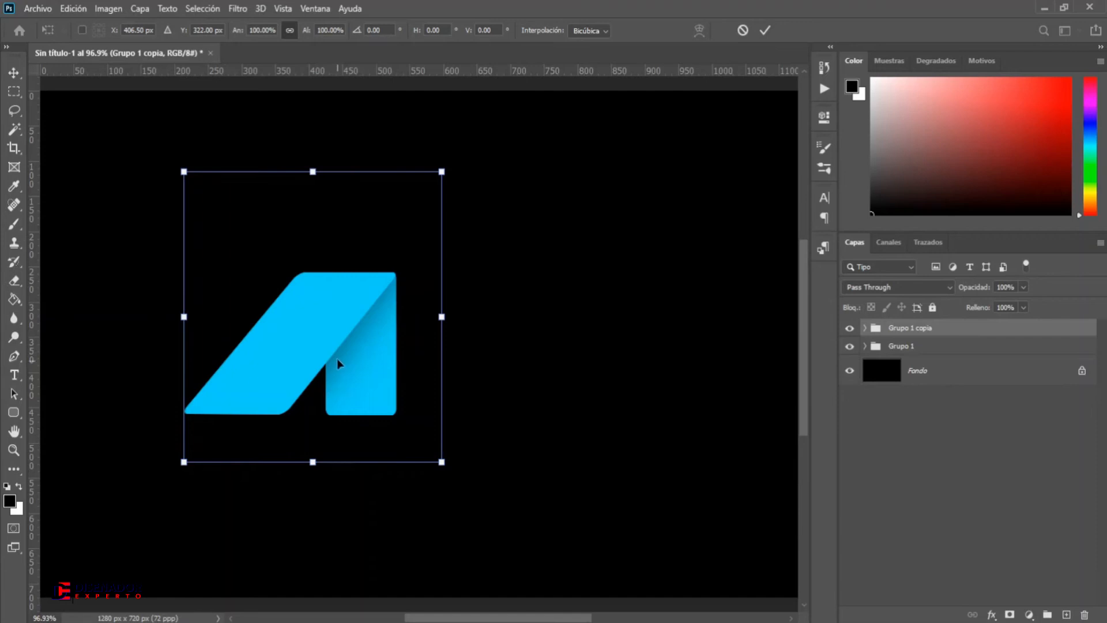
pyautogui.moveTo(339, 362); pyautogui.dragTo(480, 375)
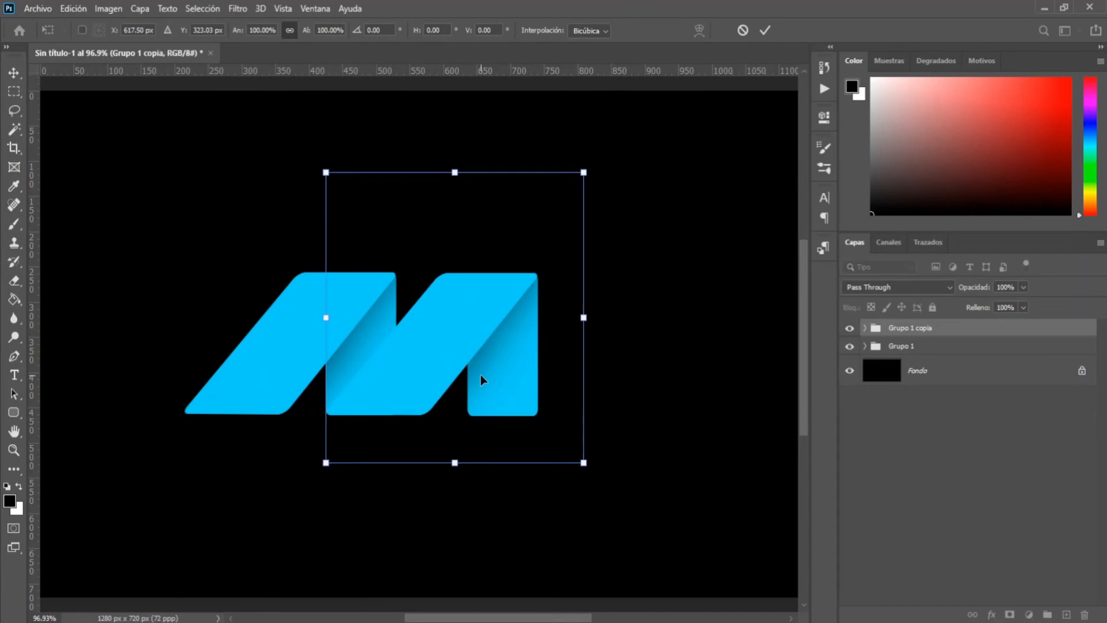
pyautogui.click(765, 31)
pyautogui.press('b')
# - Combine the original group and its copy into one new group
pyautogui.hotkey('ctrl', '-')
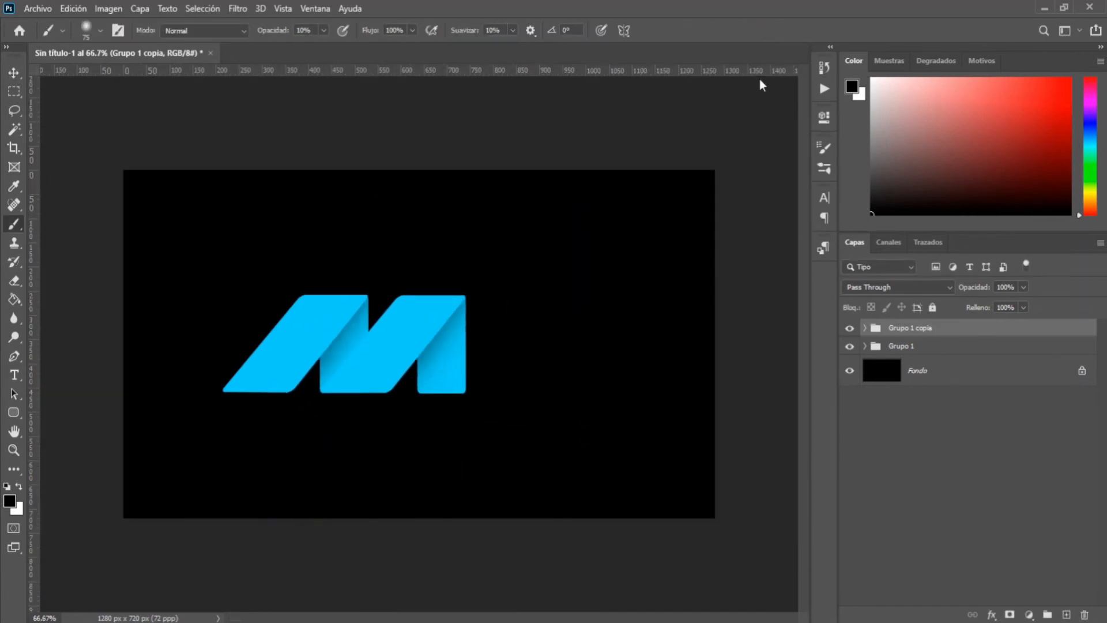
pyautogui.keyDown('shift'); pyautogui.click(954, 353); pyautogui.keyUp('shift')
pyautogui.hotkey('ctrl', 'g')
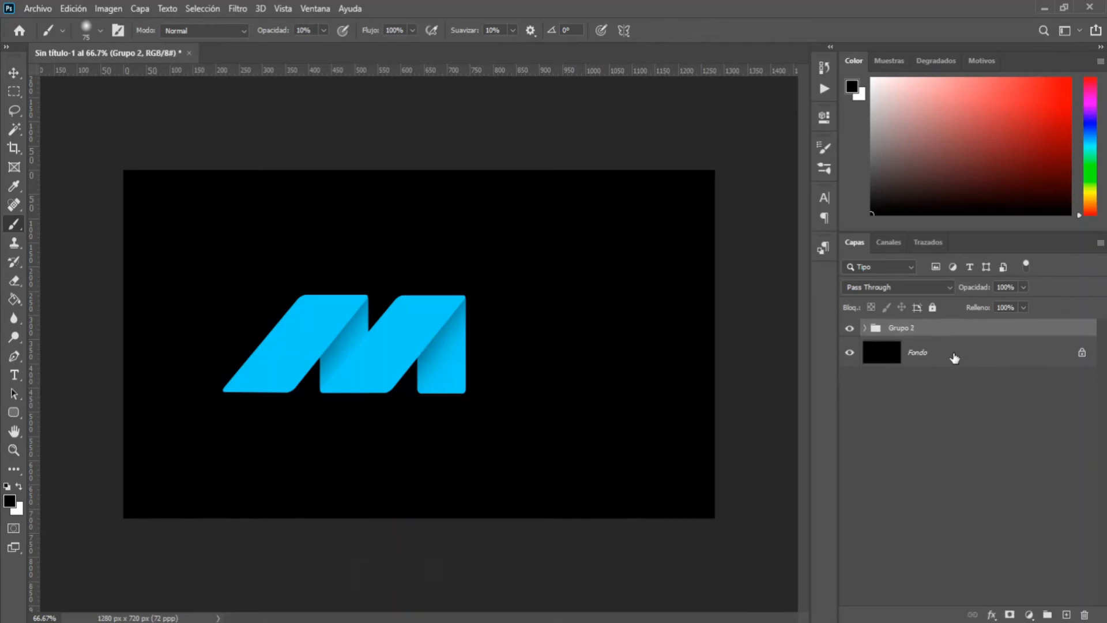
# - Center the combined group horizontally on the canvas at X 640 px and scale it down to about 91% with Free Transform
pyautogui.click(73, 8)
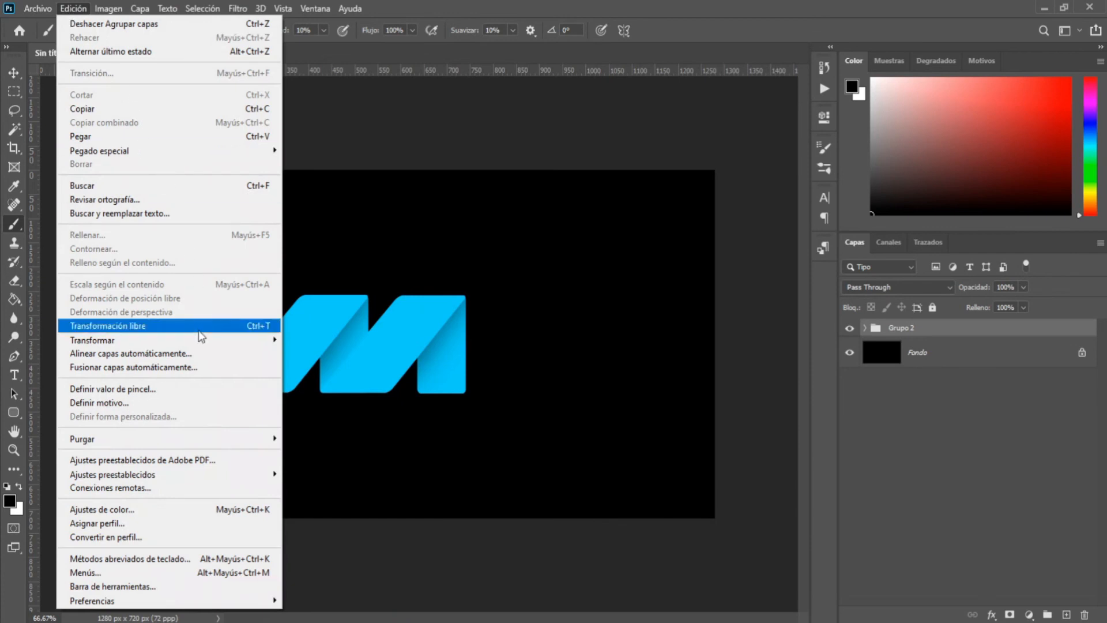
pyautogui.click(199, 330)
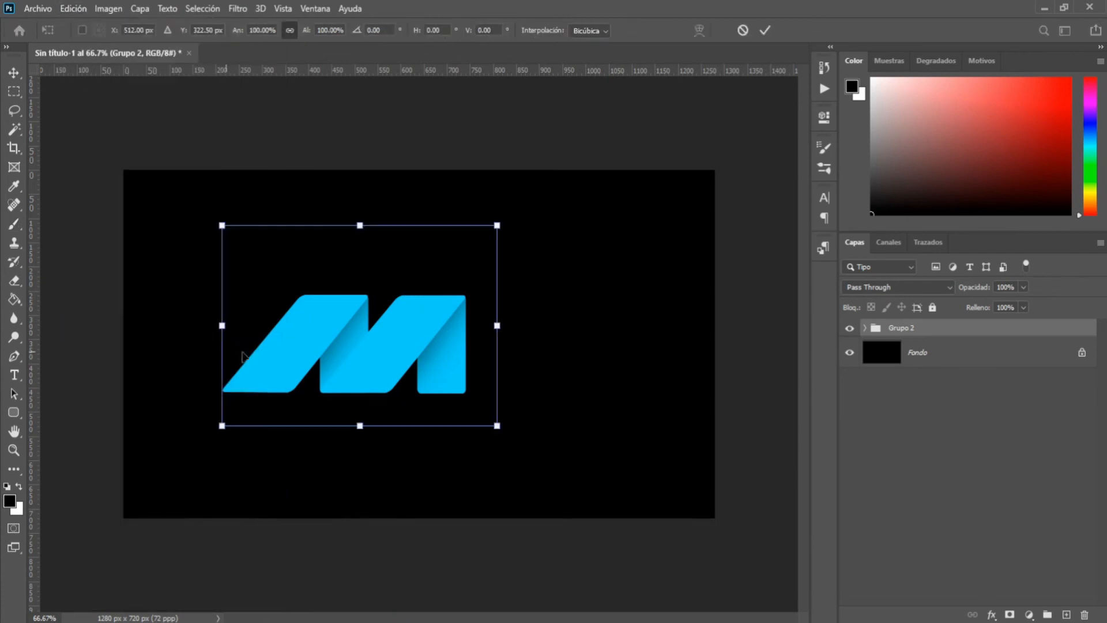
pyautogui.moveTo(271, 353); pyautogui.dragTo(328, 362)
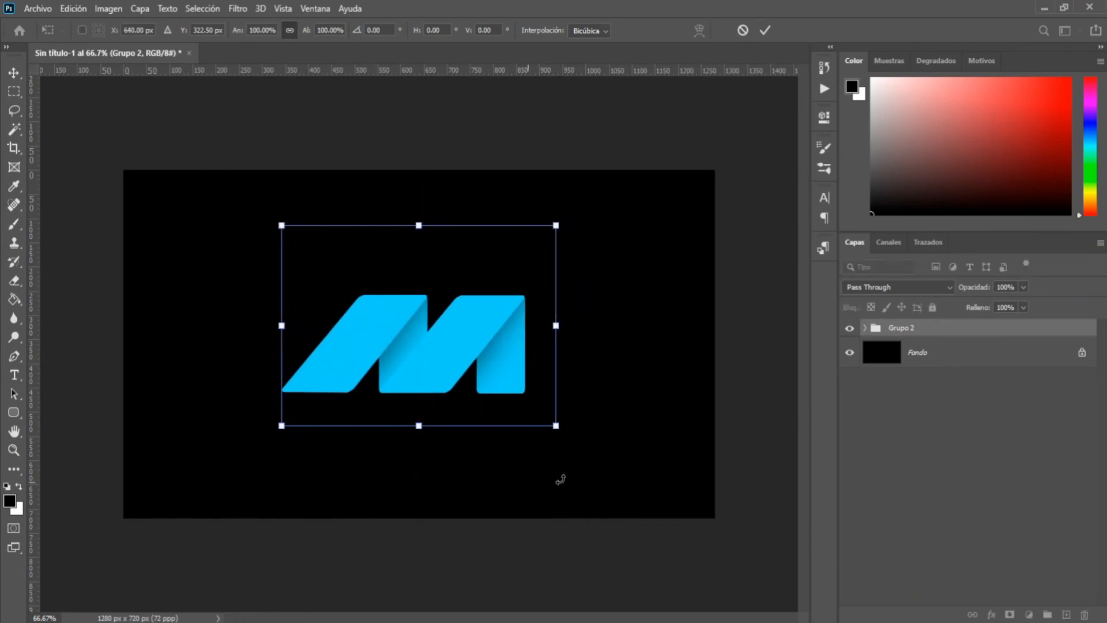
pyautogui.moveTo(558, 427); pyautogui.dragTo(548, 419)
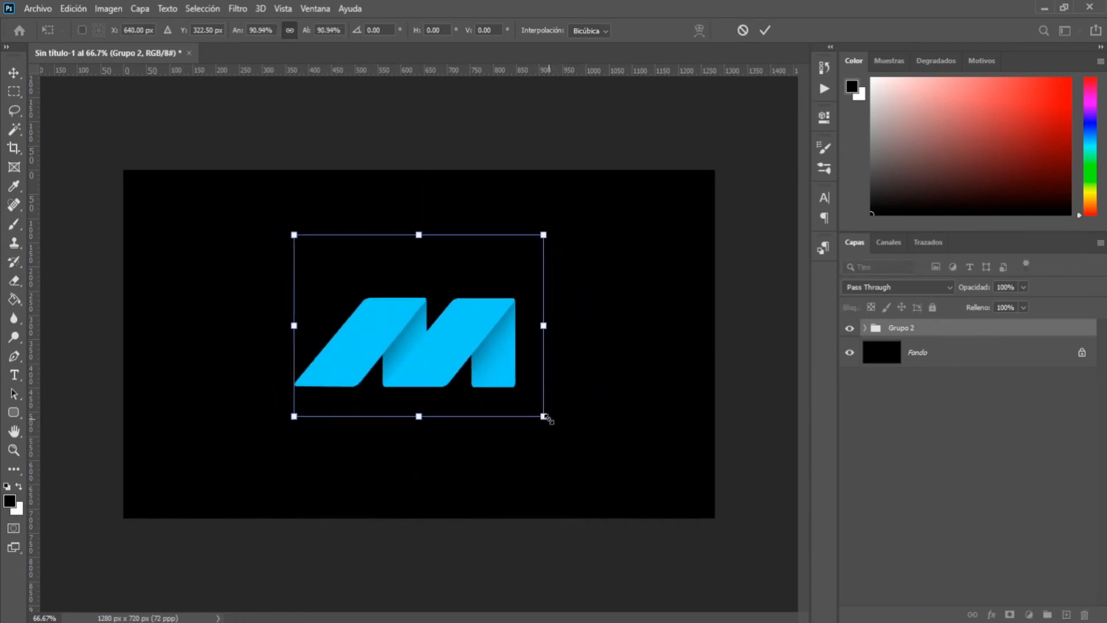
pyautogui.click(764, 31)
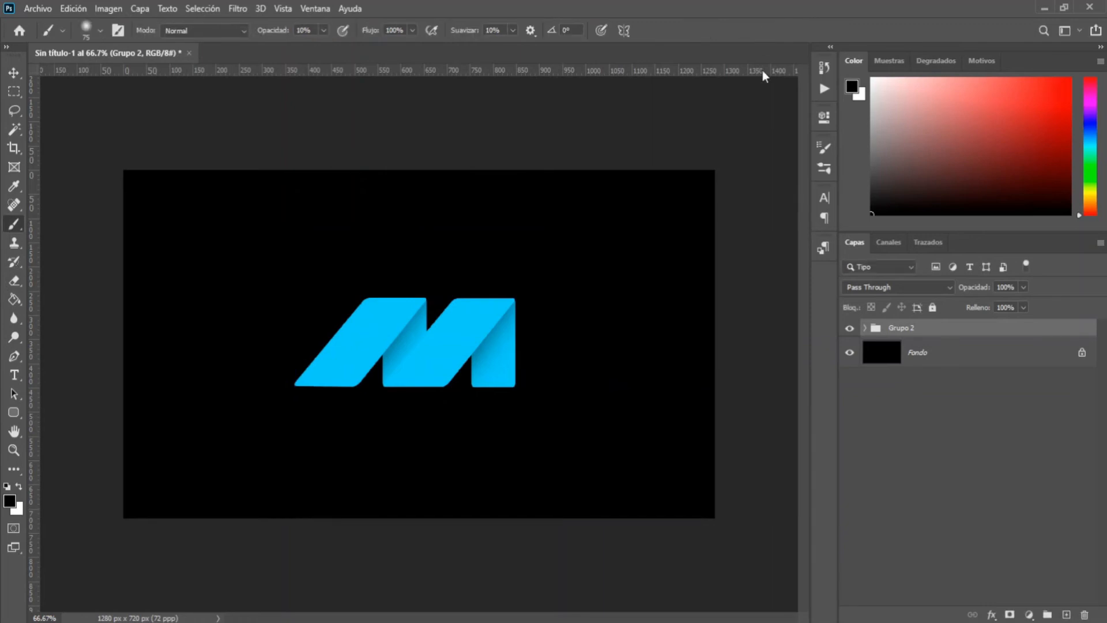
# - Duplicate the combined logo group within the same document, keeping the suggested copy name
pyautogui.rightClick(950, 328)
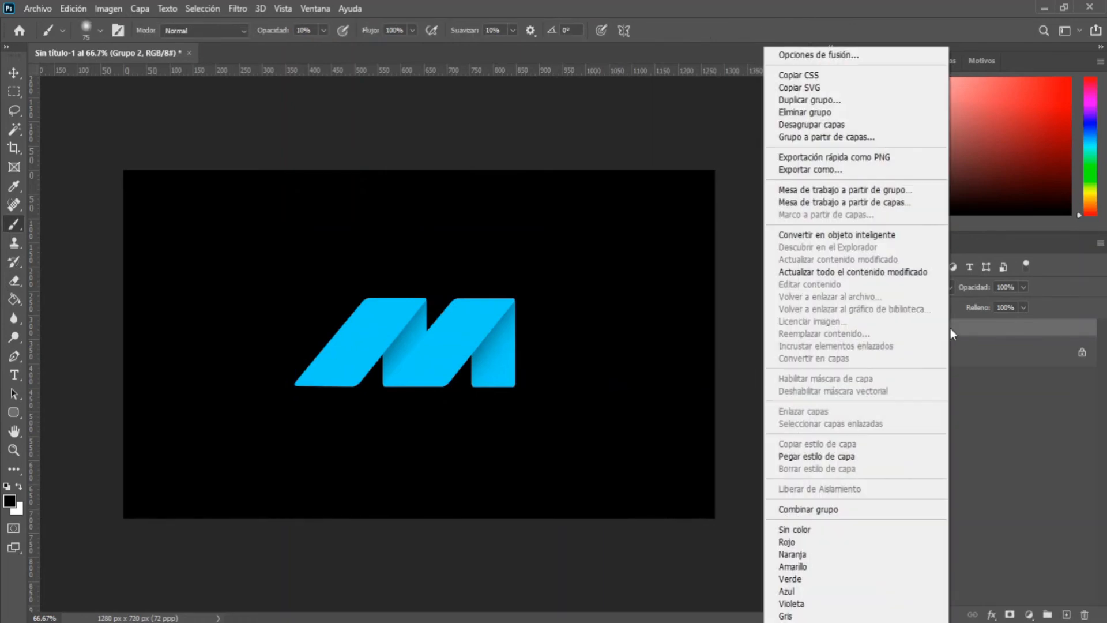
pyautogui.click(810, 101)
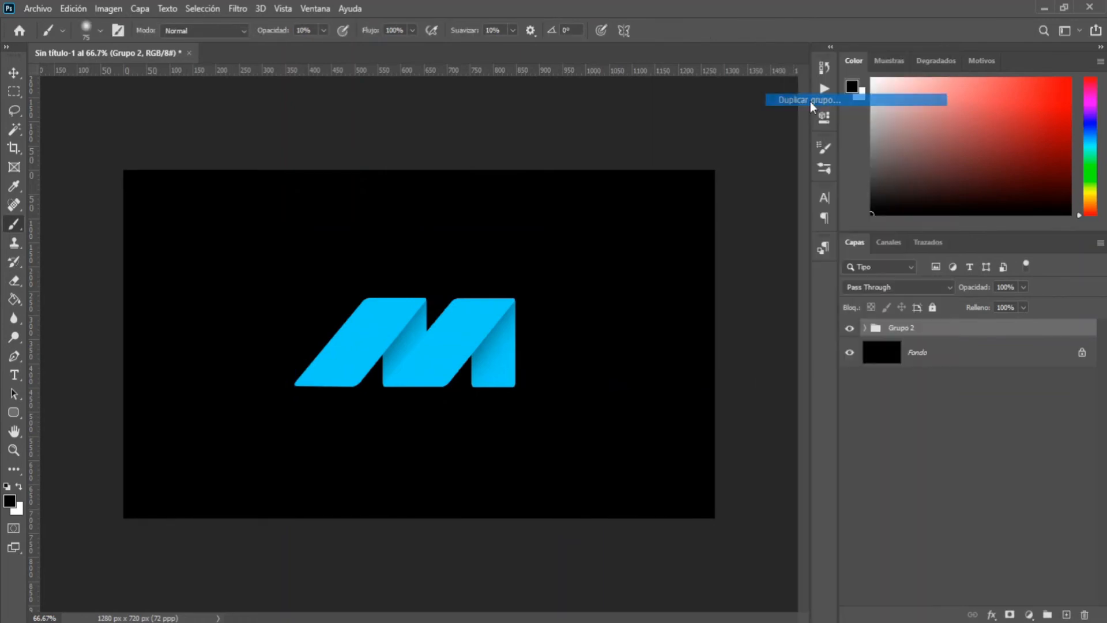
pyautogui.click(687, 172)
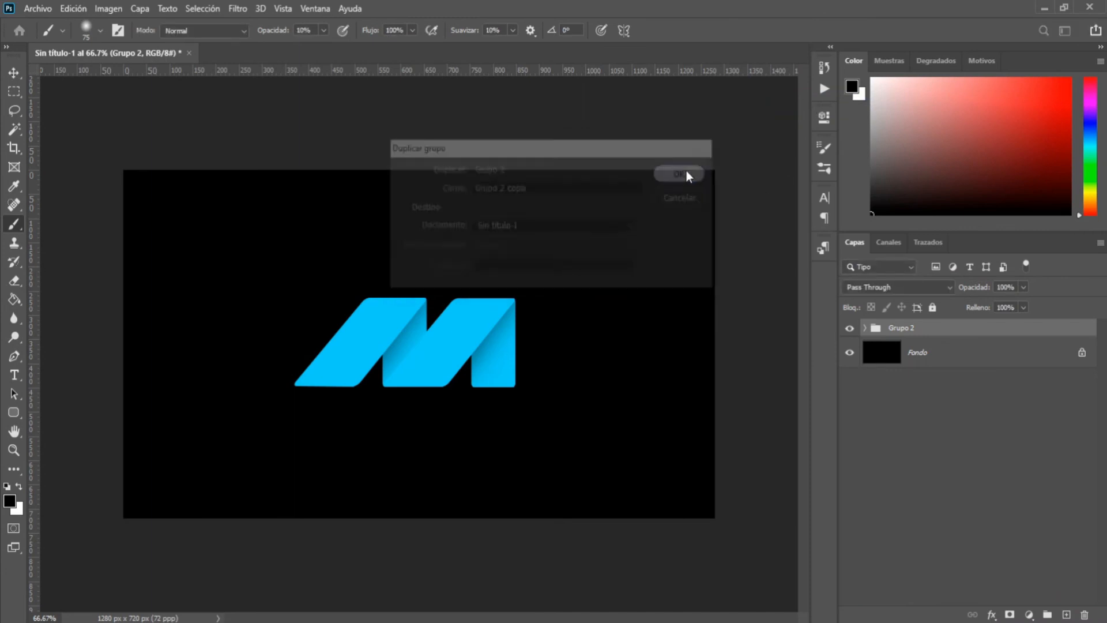
# - Flip the duplicated logo group vertically with Free Transform and move it straight down to Y 570 px, mirrored against the original's base
pyautogui.click(74, 9)
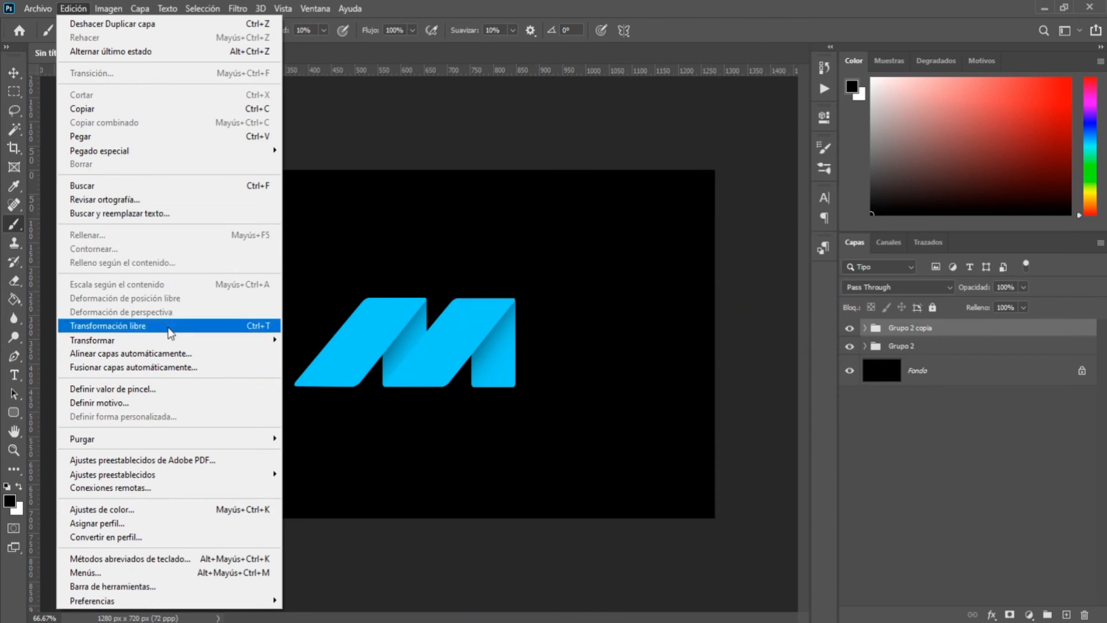
pyautogui.click(167, 327)
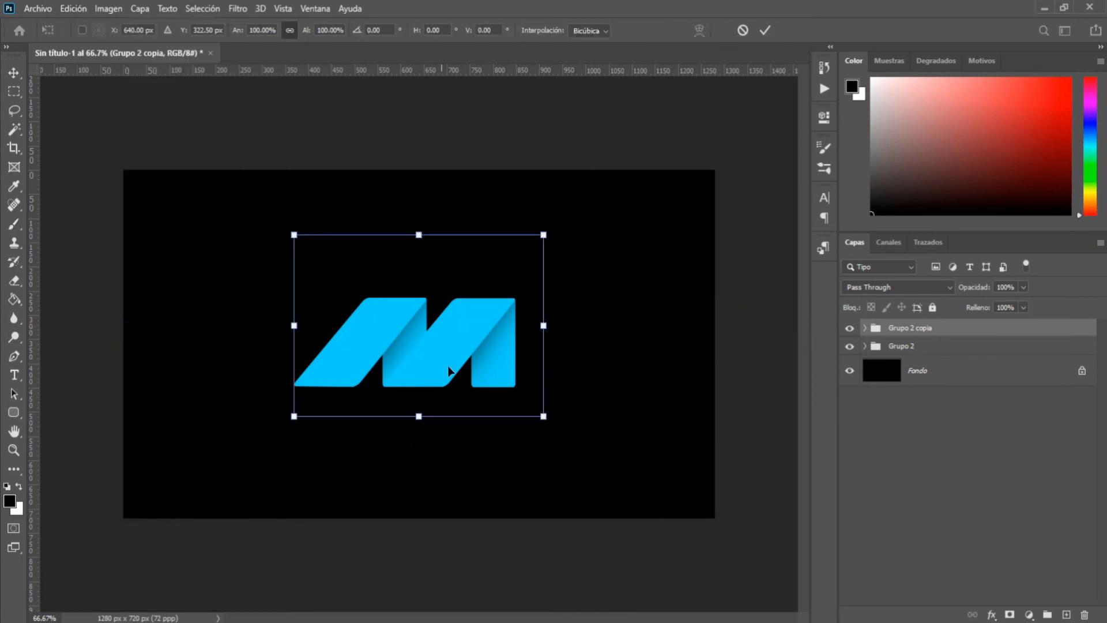
pyautogui.rightClick(449, 346)
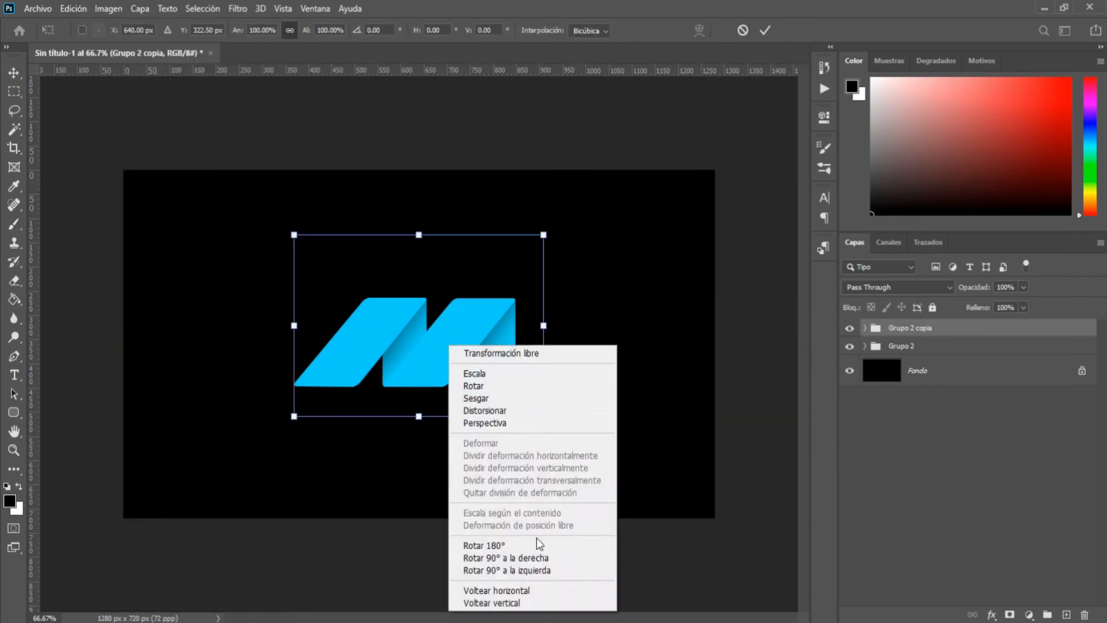
pyautogui.click(543, 603)
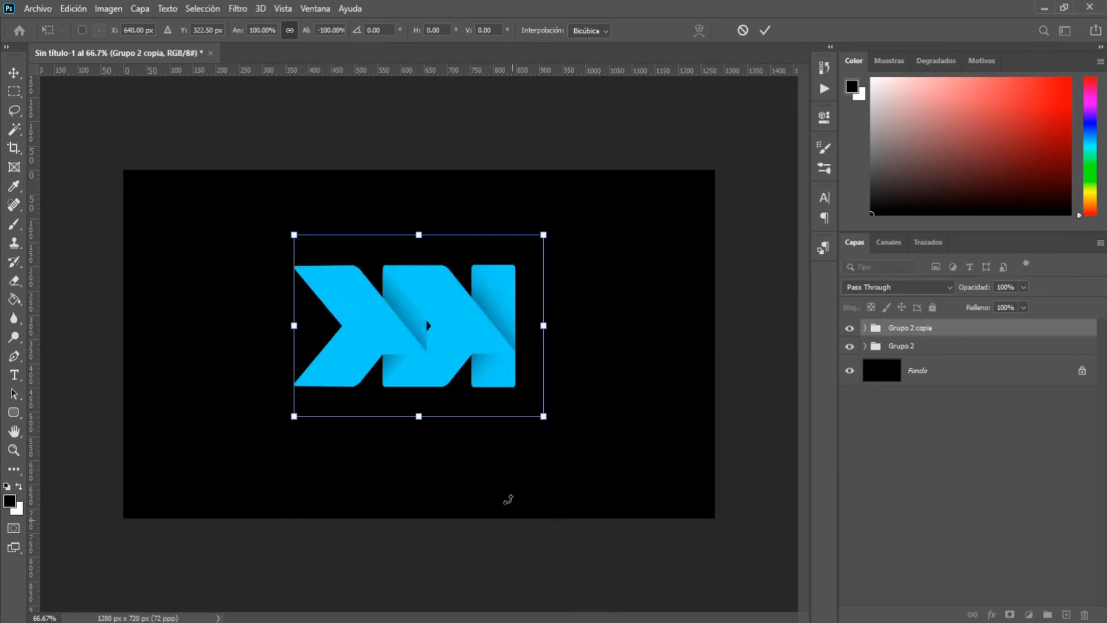
pyautogui.moveTo(486, 333); pyautogui.dragTo(484, 447)
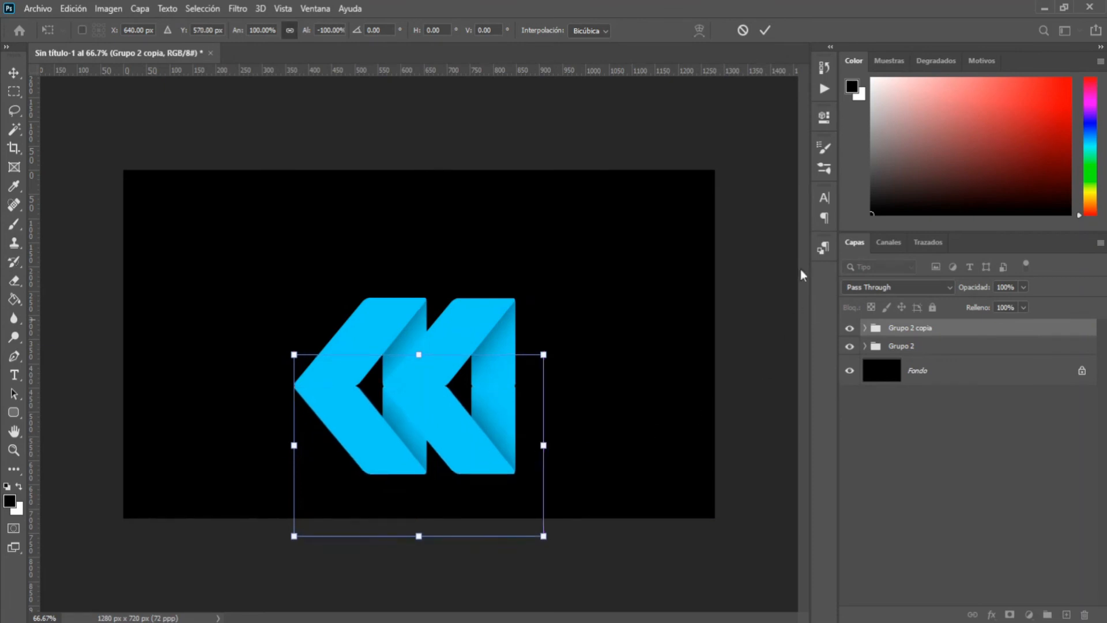
pyautogui.click(765, 31)
pyautogui.press('b')
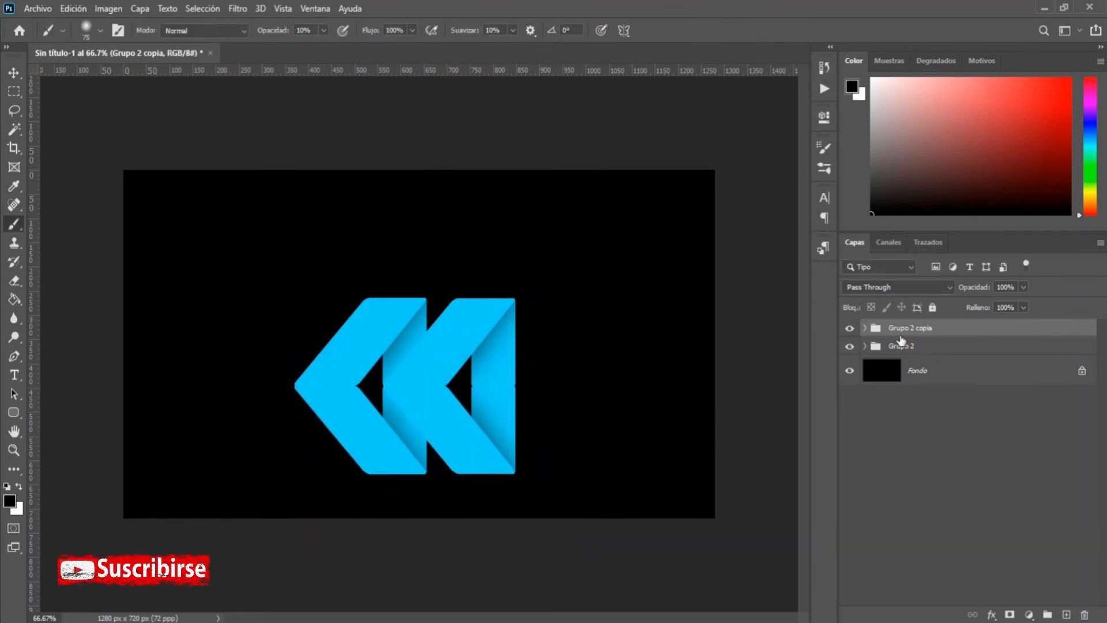
# - Add a layer mask to the flipped copy and set the Gradient tool to the basic black-to-white preset (Negro, blanco)
pyautogui.click(1009, 614)
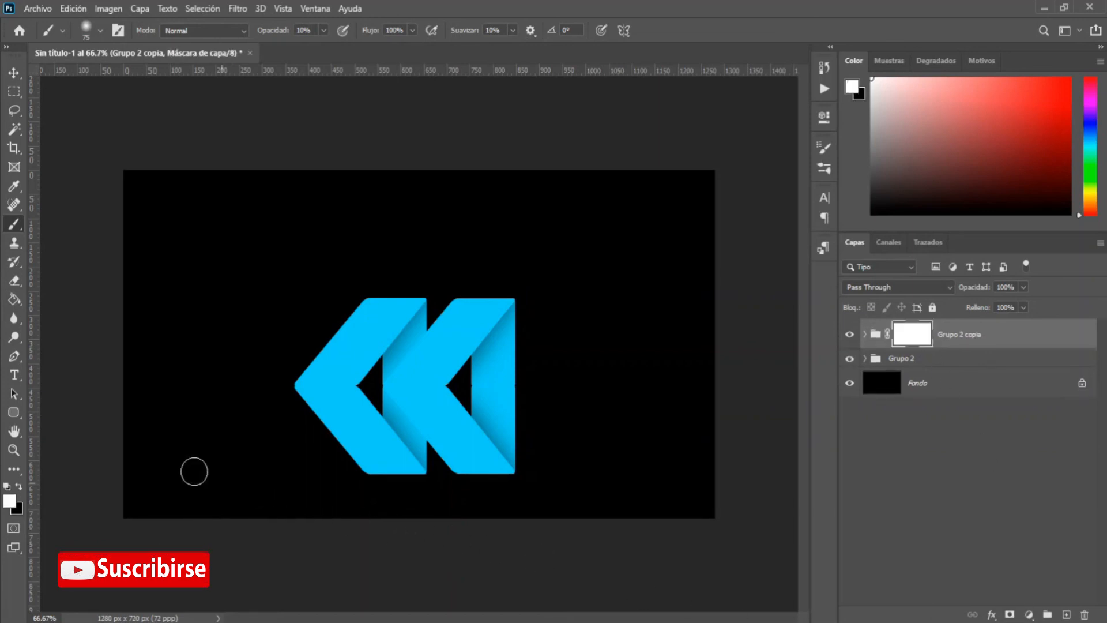
pyautogui.click(14, 298)
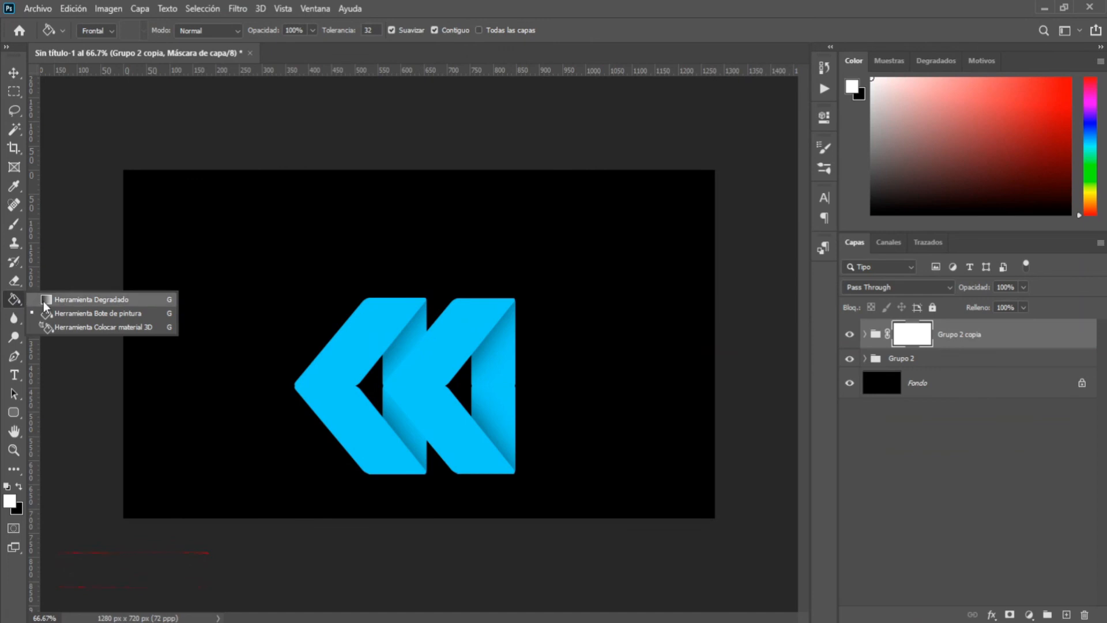
pyautogui.click(68, 300)
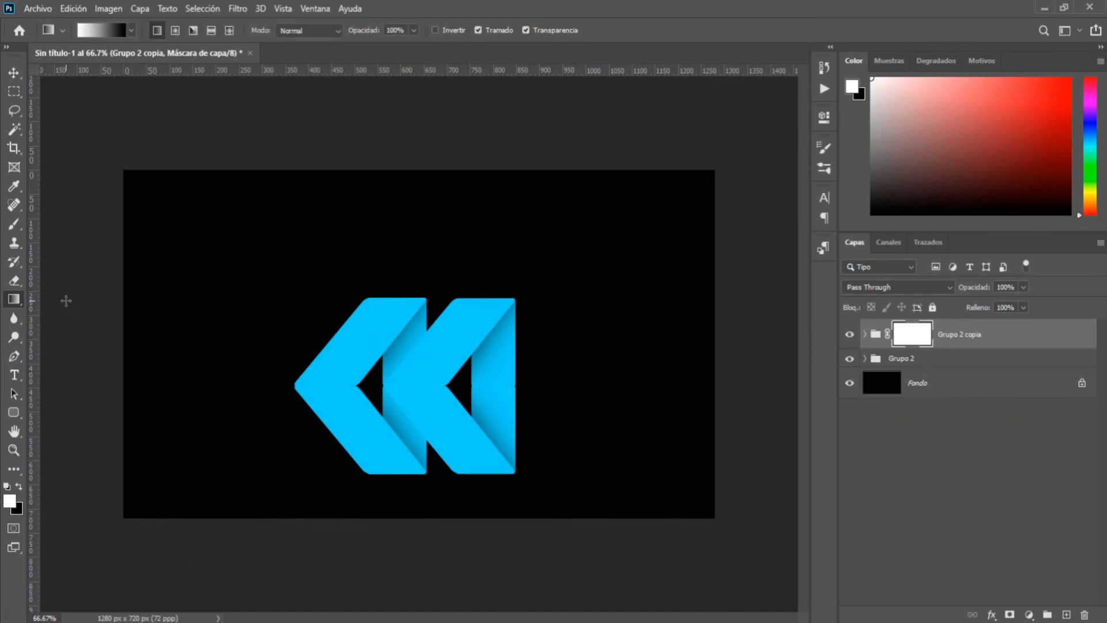
pyautogui.click(117, 36)
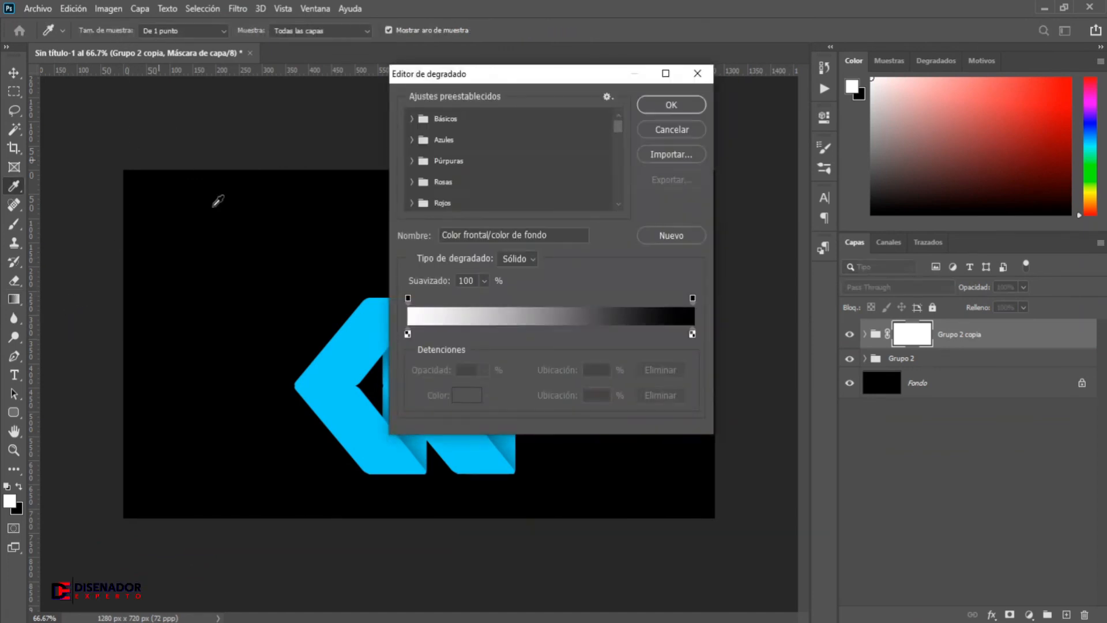
pyautogui.click(412, 117)
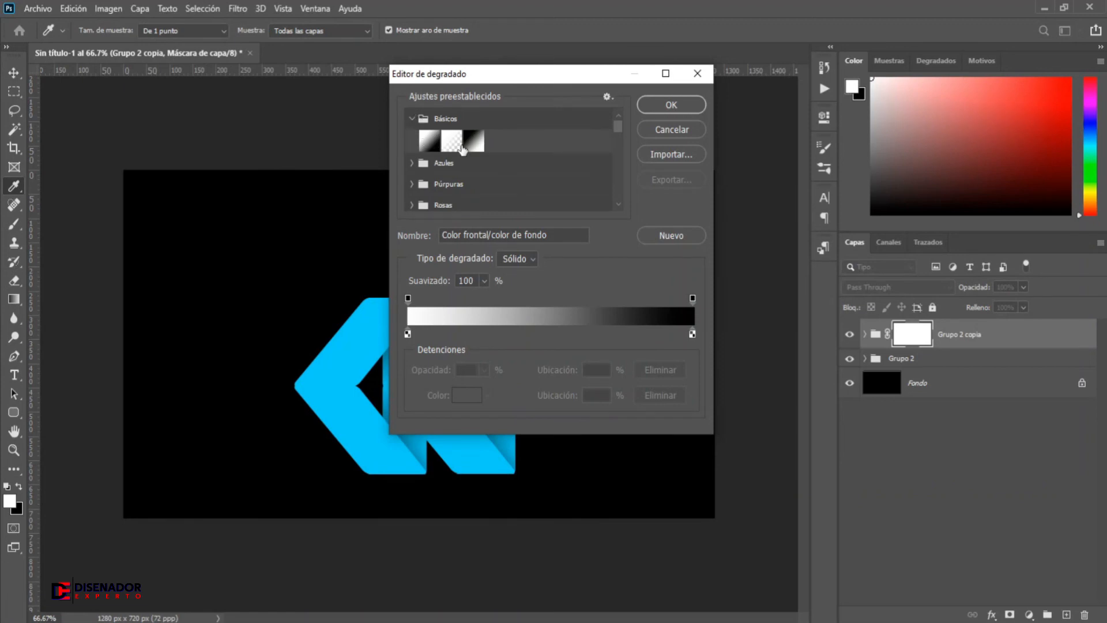
pyautogui.click(471, 142)
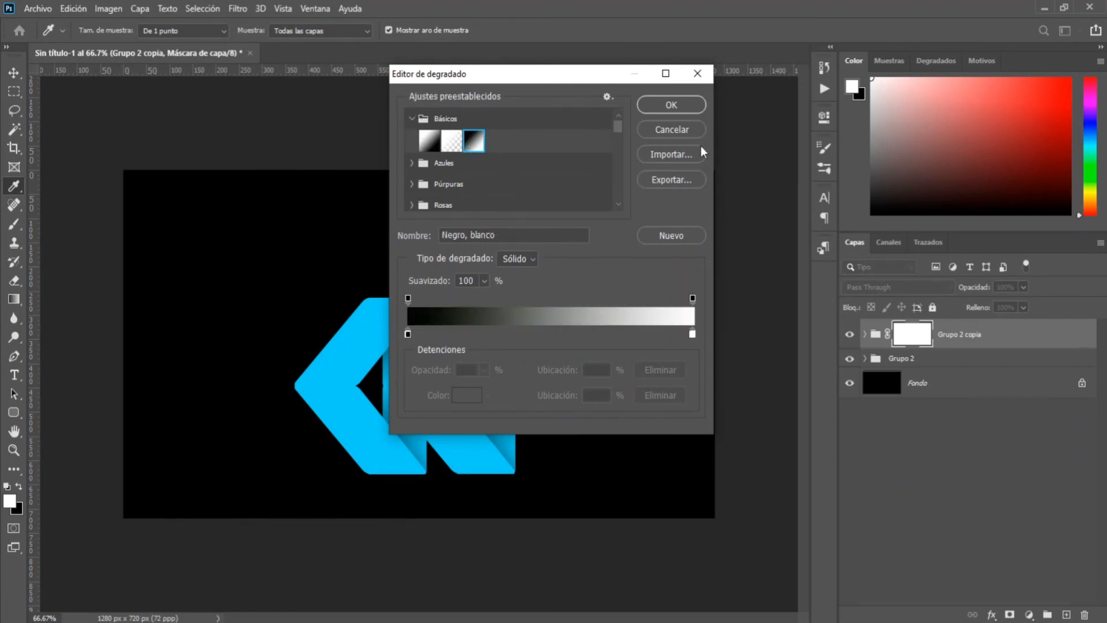
pyautogui.click(691, 106)
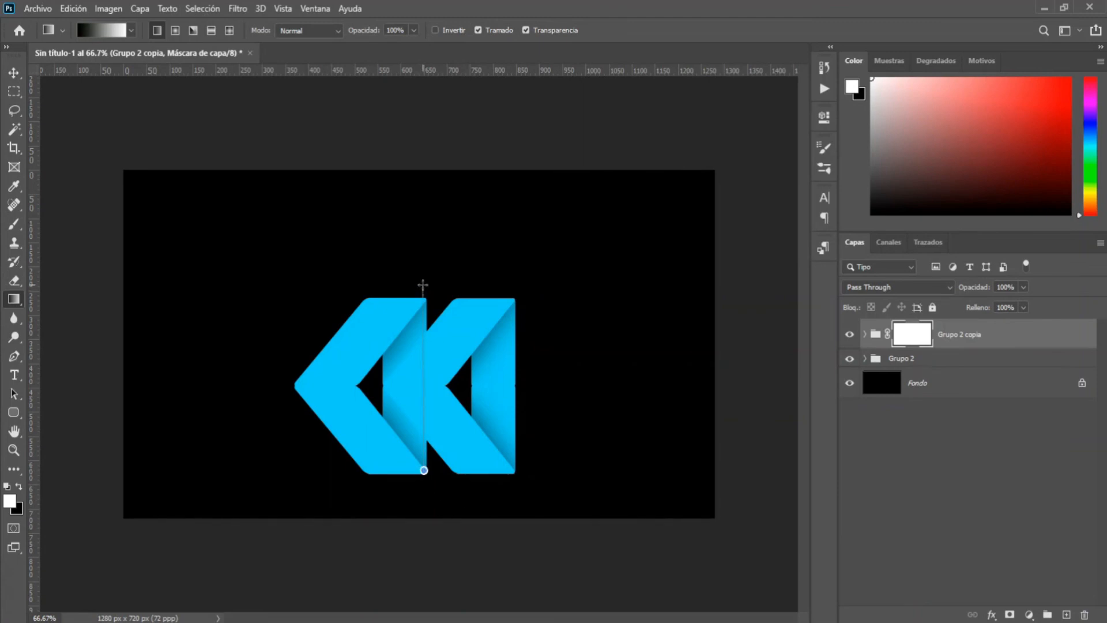
# - Fade the mask with a vertical gradient from the reflection's lower edge to just above the logo, and lower the group's opacity to 45%
pyautogui.moveTo(422, 469); pyautogui.dragTo(423, 285)
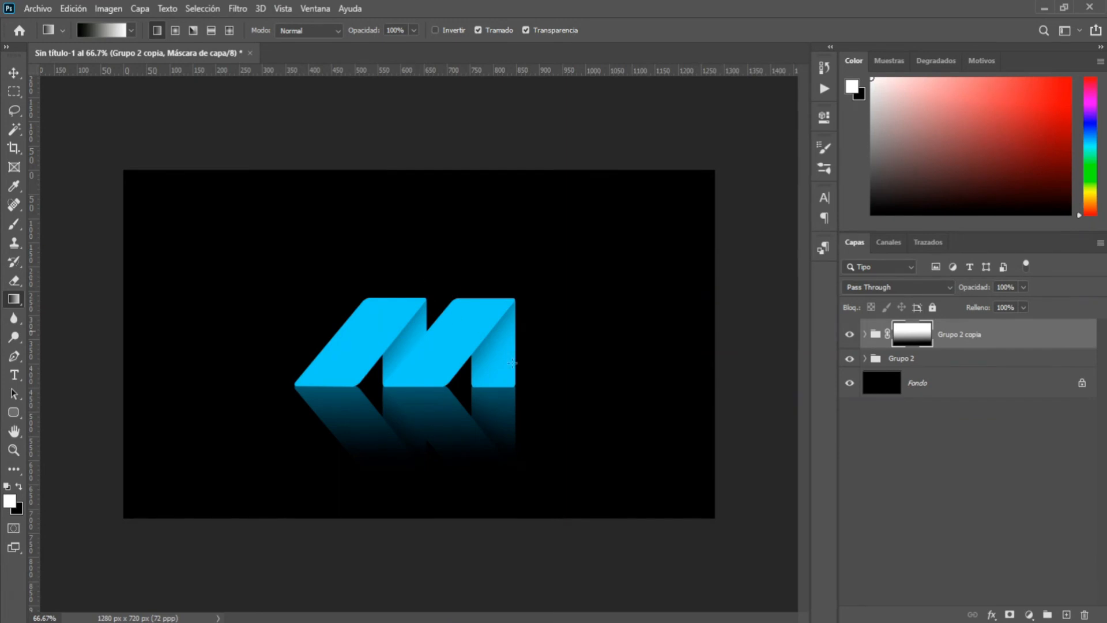
pyautogui.moveTo(990, 289)
pyautogui.mouseDown()
pyautogui.moveTo(951, 290)
pyautogui.moveTo(971, 288)
pyautogui.mouseUp()
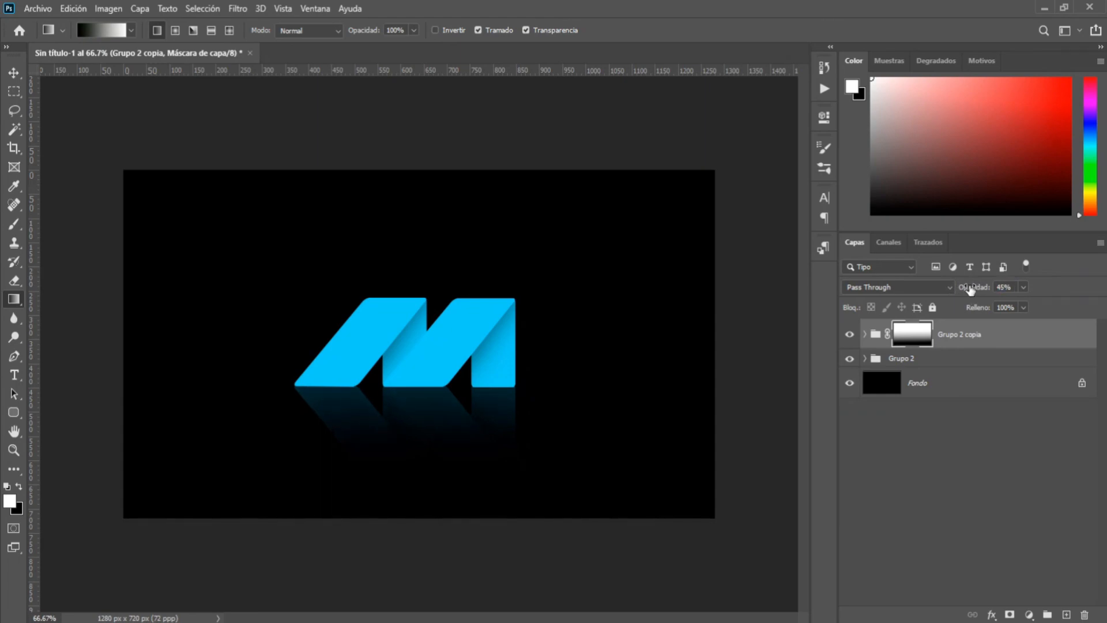